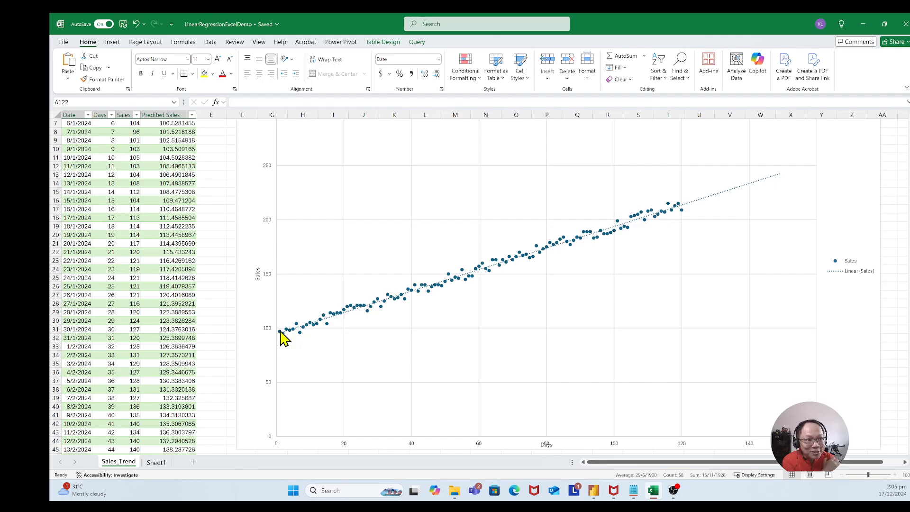
# Step: Examine the sales scatter chart's linear trendline and the predicted sales for days 121 to 149 in the table
pyautogui.moveTo(280, 337)
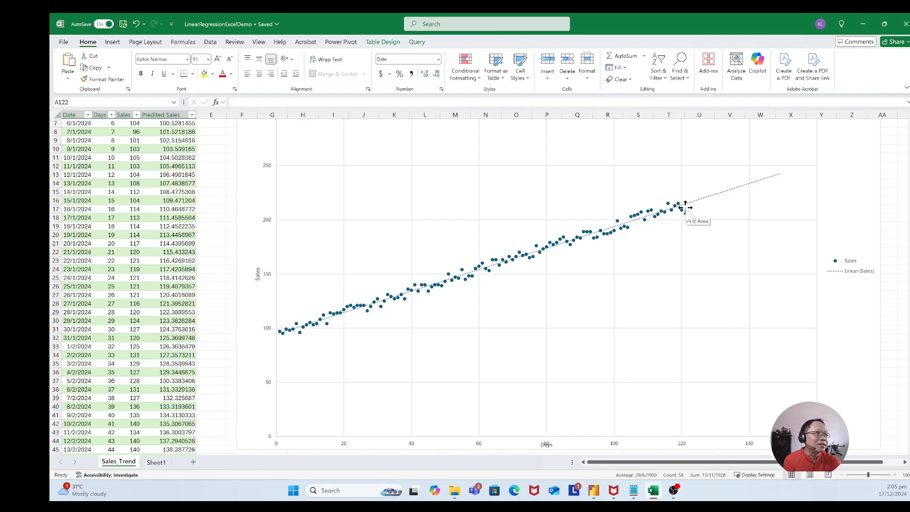
pyautogui.scroll(-11, 674, 325)
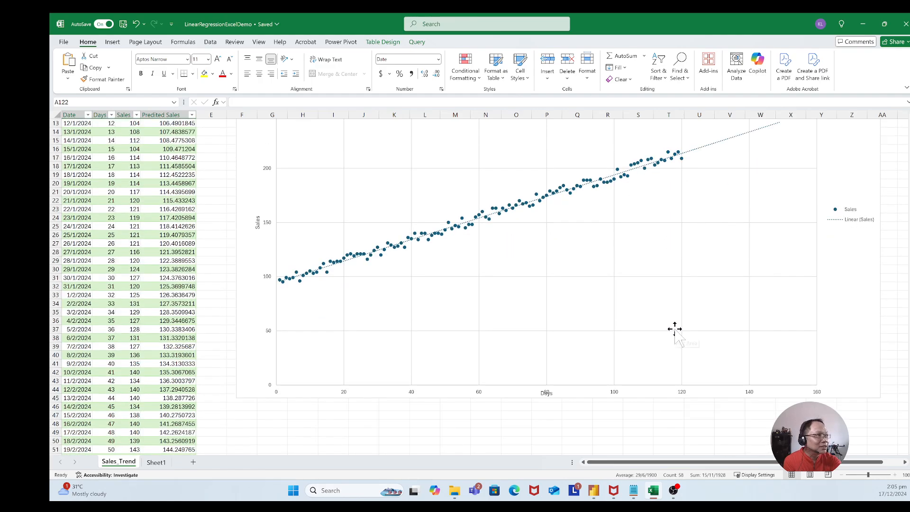
pyautogui.scroll(-20, 675, 325)
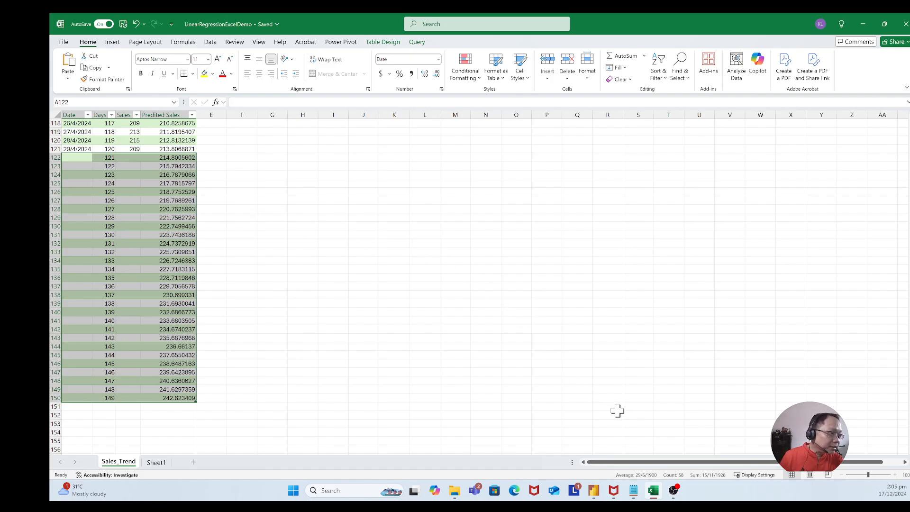
# Step: Switch to the LinearRegressionPowerBI report in Power BI Desktop and import 8.csv from the regression folder for transformation
pyautogui.moveTo(652, 493)
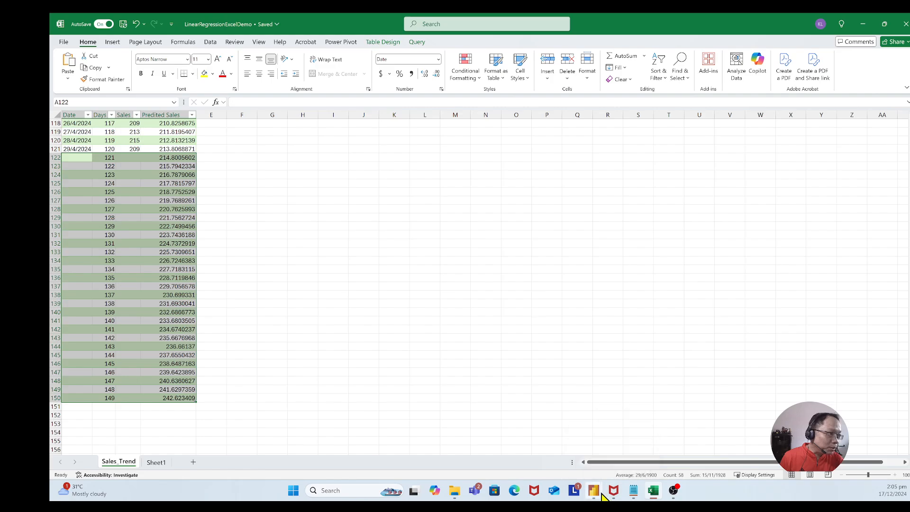
pyautogui.moveTo(594, 493)
pyautogui.click(646, 445)
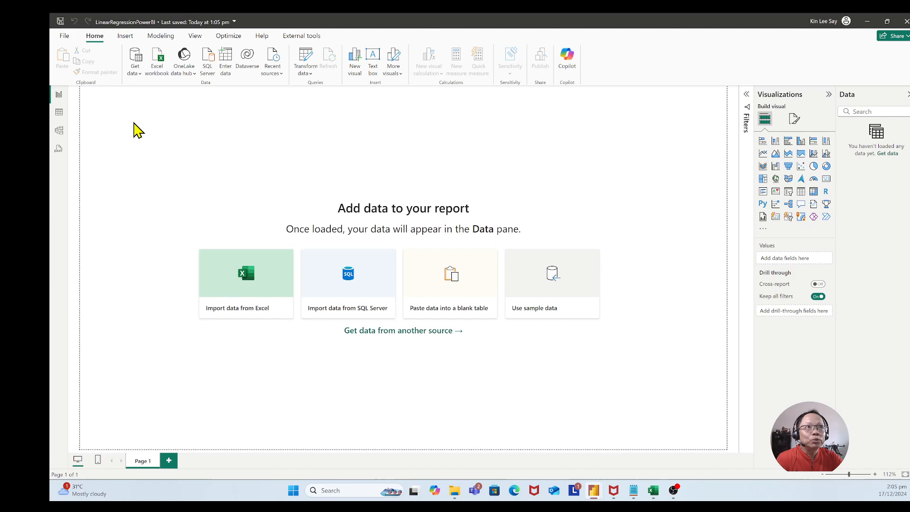
pyautogui.click(137, 73)
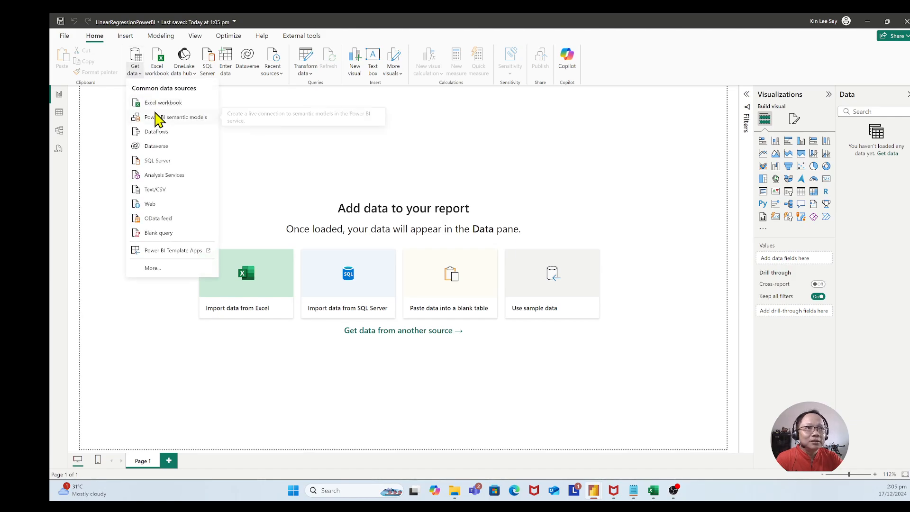
pyautogui.click(163, 190)
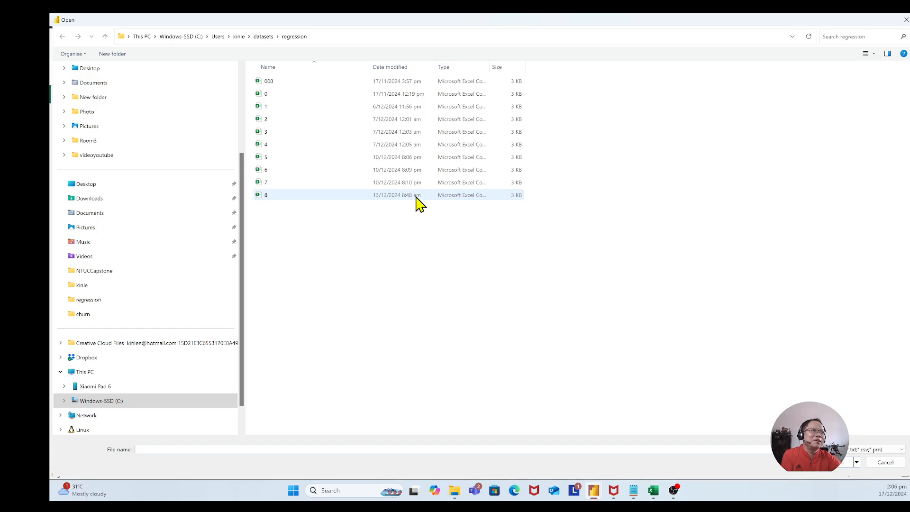
pyautogui.doubleClick(339, 204)
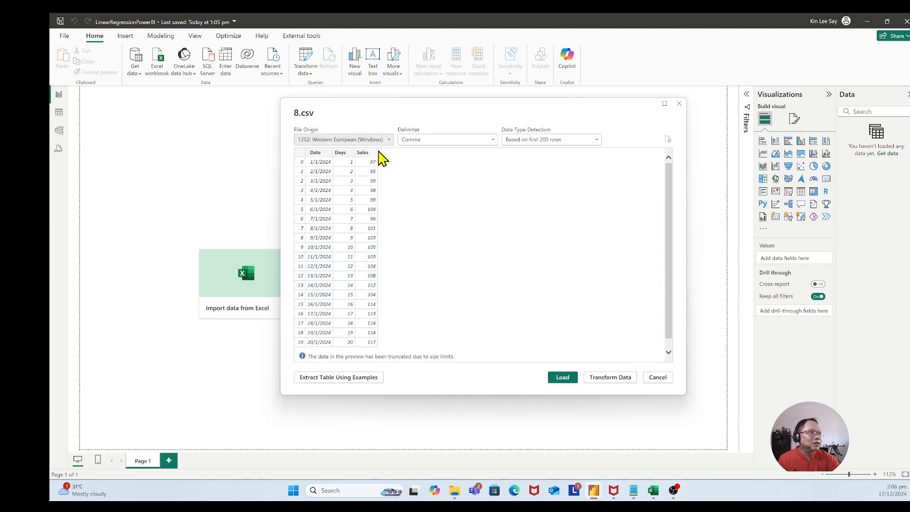
pyautogui.click(611, 377)
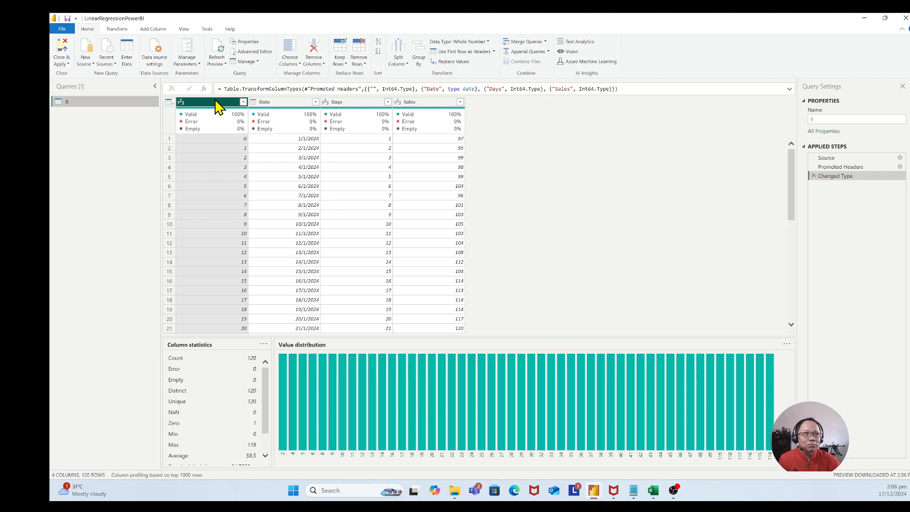
# Step: Remove the unnamed index column and change the Sales column's data type to fixed decimal number
pyautogui.rightClick(203, 100)
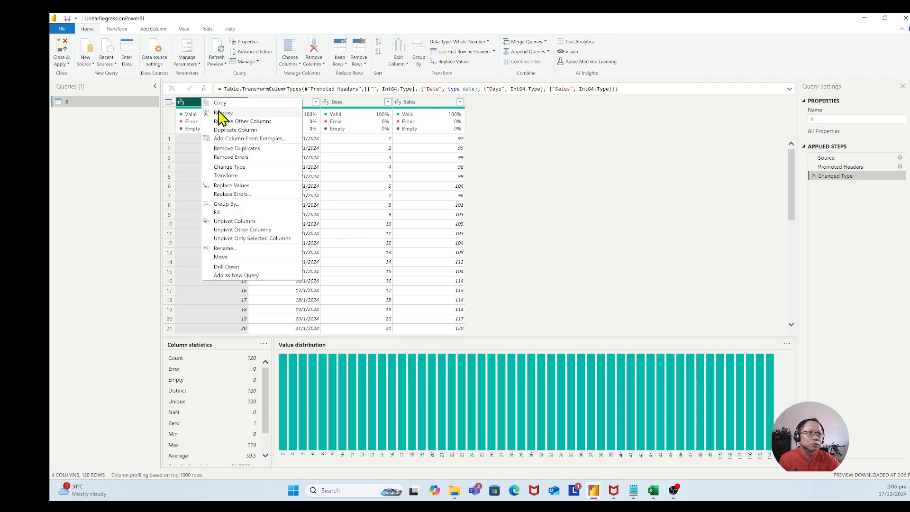
pyautogui.click(221, 113)
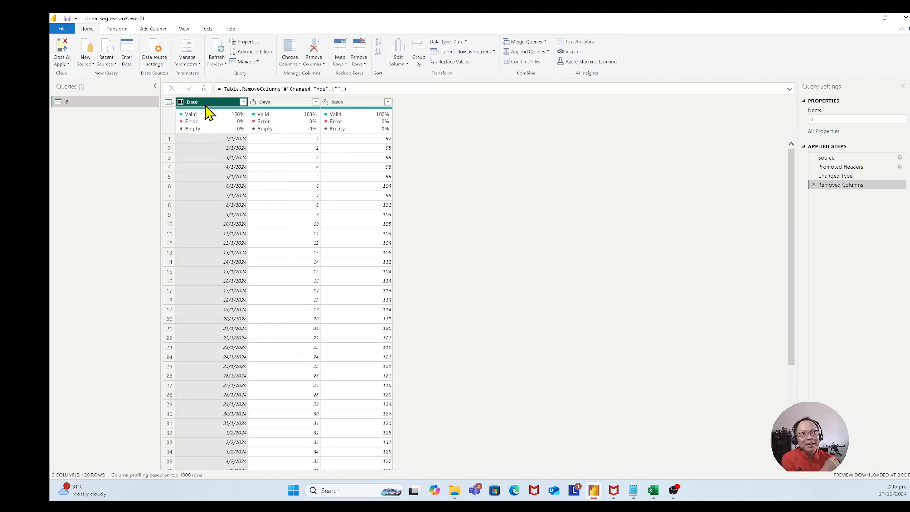
pyautogui.click(281, 105)
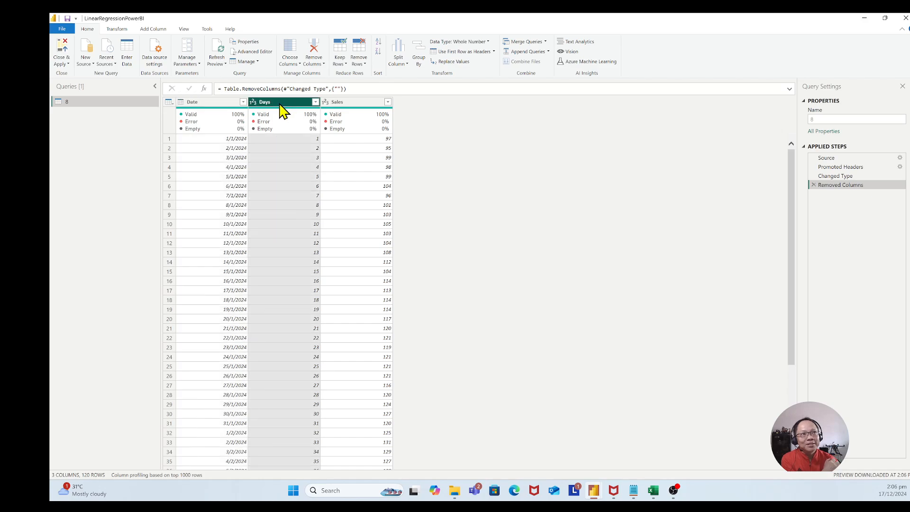
pyautogui.click(340, 106)
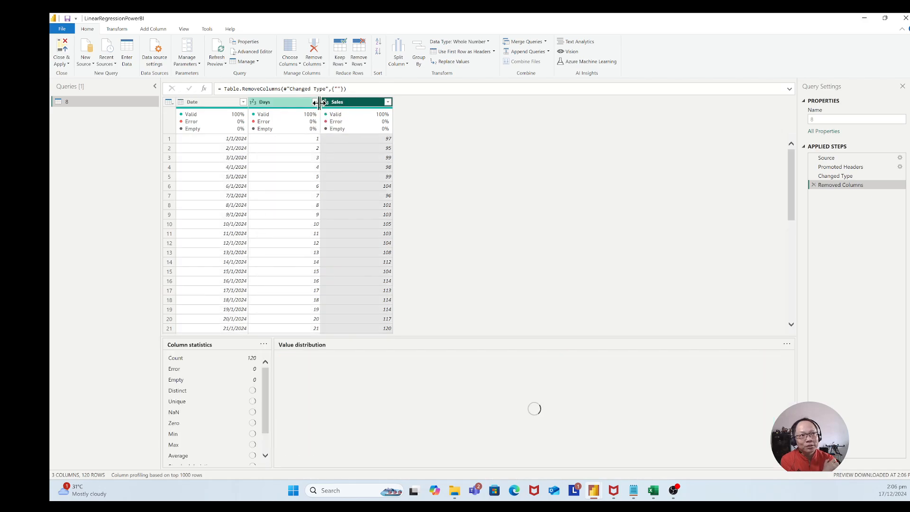
pyautogui.click(325, 102)
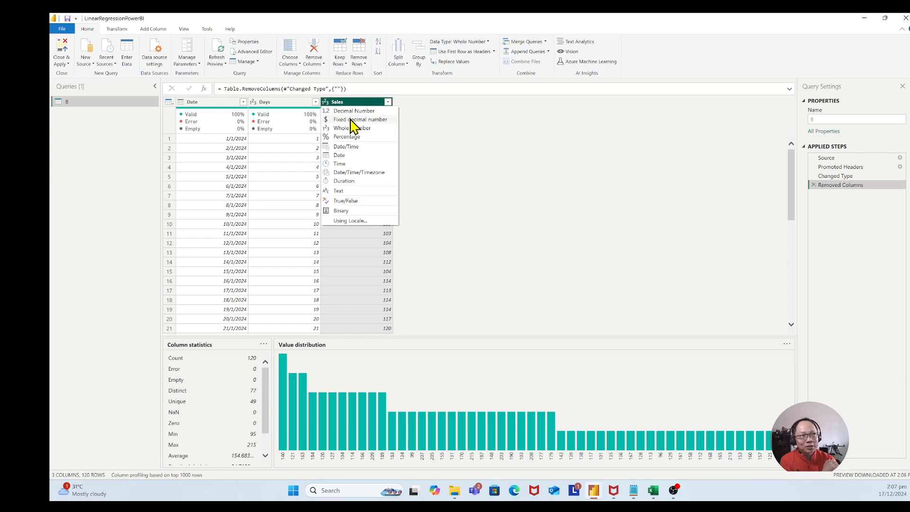
pyautogui.click(351, 120)
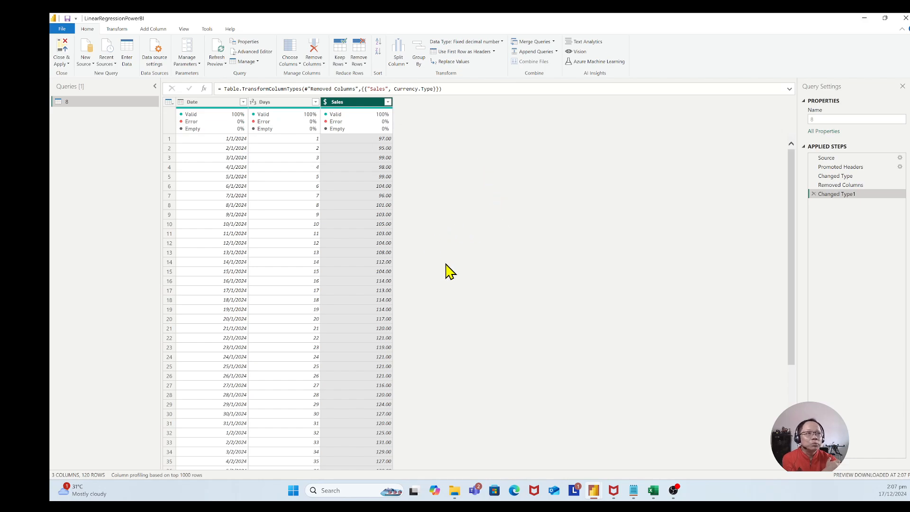
# Step: Rename the query as Sales Trend, and close and apply the changes to load it into the report
pyautogui.scroll(-15, 450, 272)
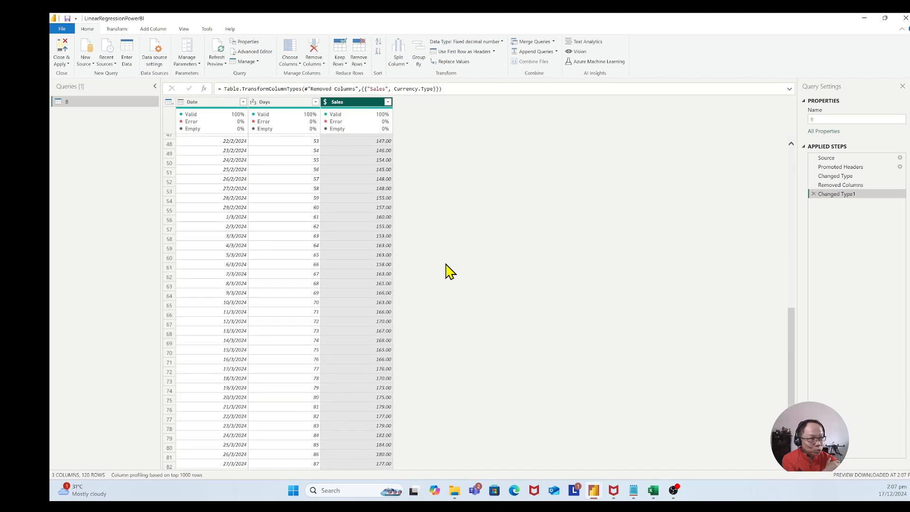
pyautogui.scroll(-13, 449, 271)
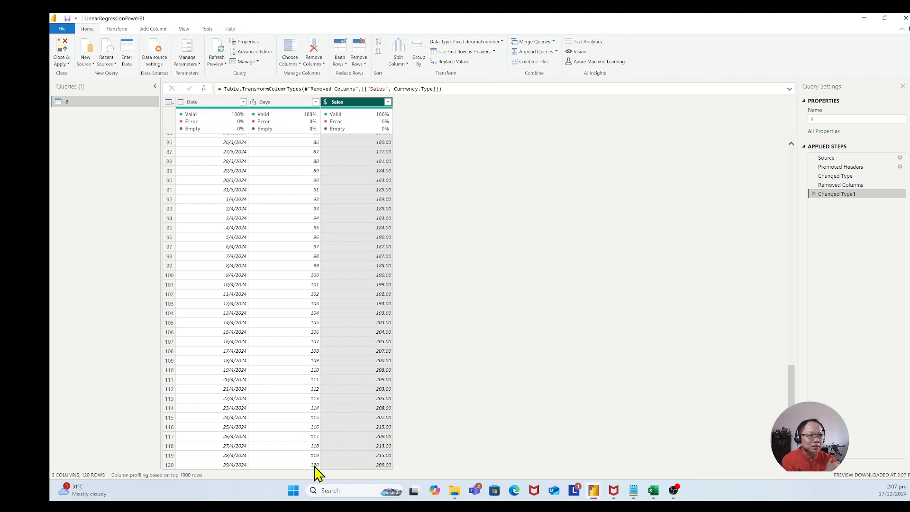
pyautogui.scroll(9, 500, 378)
pyautogui.scroll(15, 500, 378)
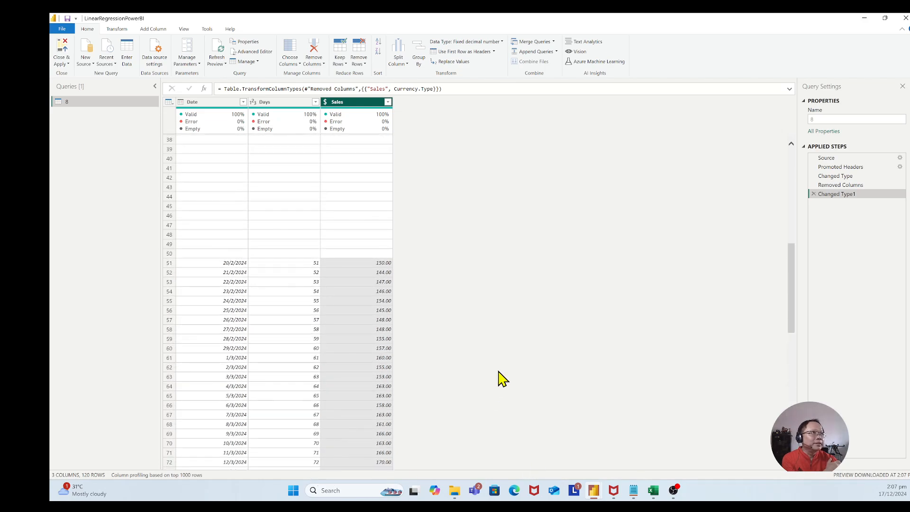
pyautogui.doubleClick(820, 119)
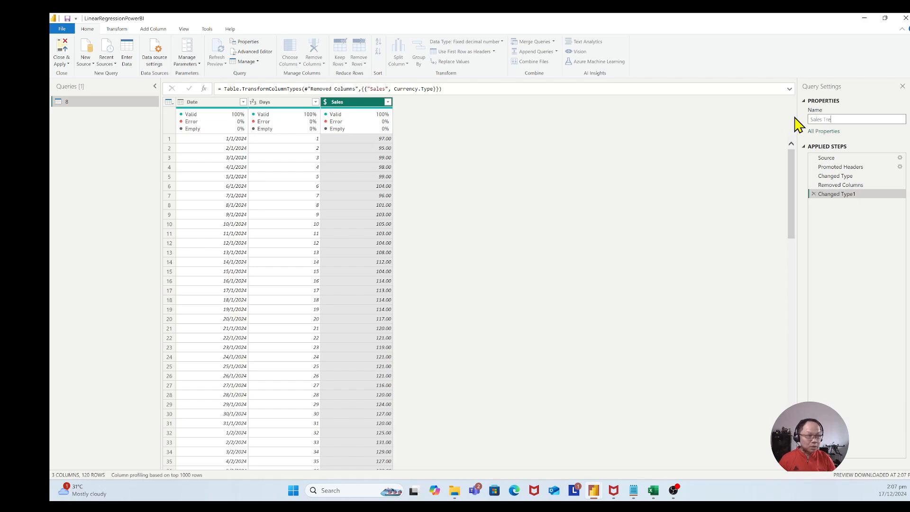
pyautogui.write('Sales Trend')
pyautogui.press('Return')
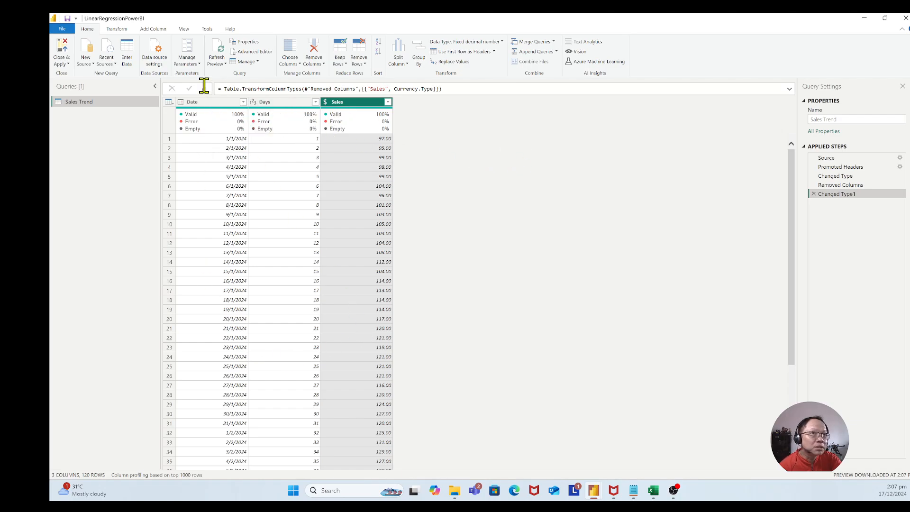
pyautogui.click(62, 63)
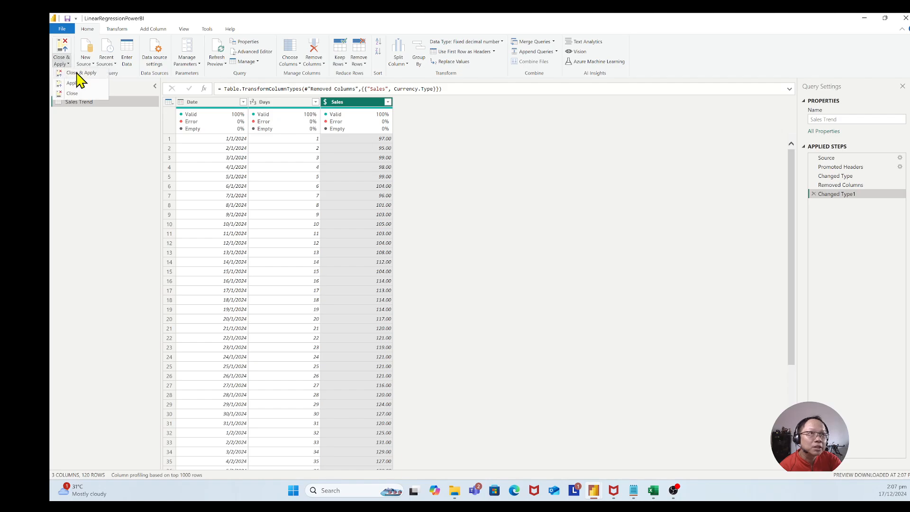
pyautogui.click(72, 92)
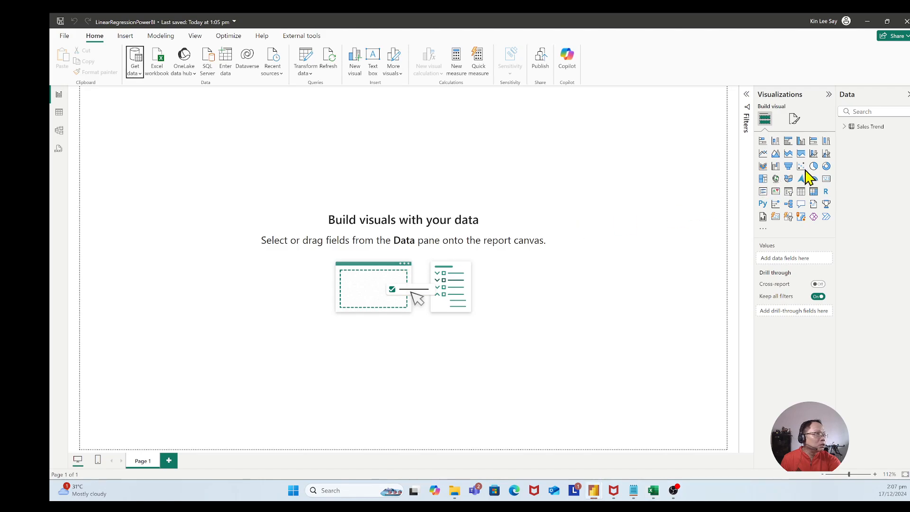
# Step: Expand the Sales Trend fields and add a scatter chart, moved inward from the page corner and enlarged
pyautogui.click(849, 127)
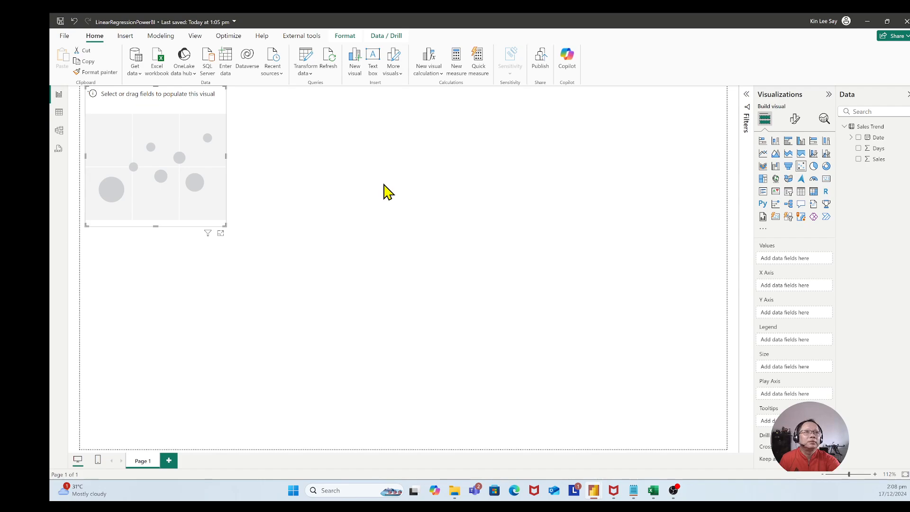
pyautogui.moveTo(142, 111); pyautogui.dragTo(160, 142)
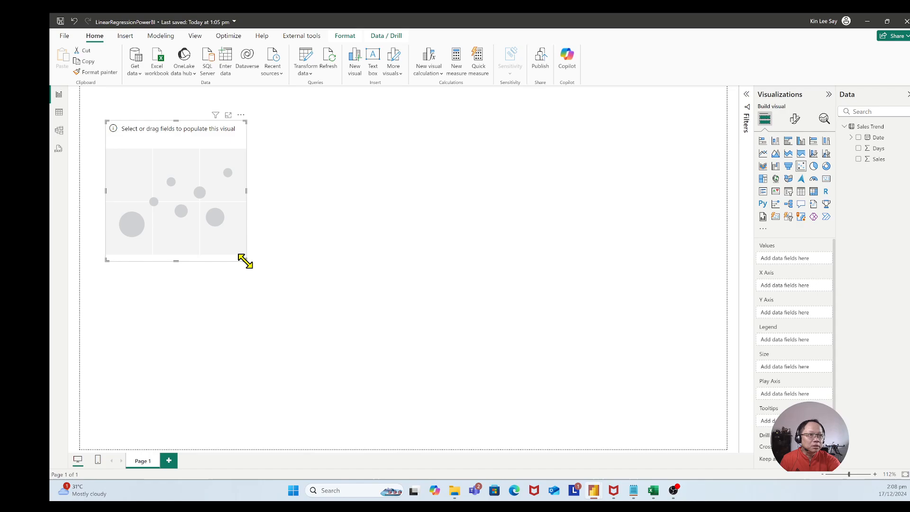
pyautogui.moveTo(244, 260); pyautogui.dragTo(510, 360)
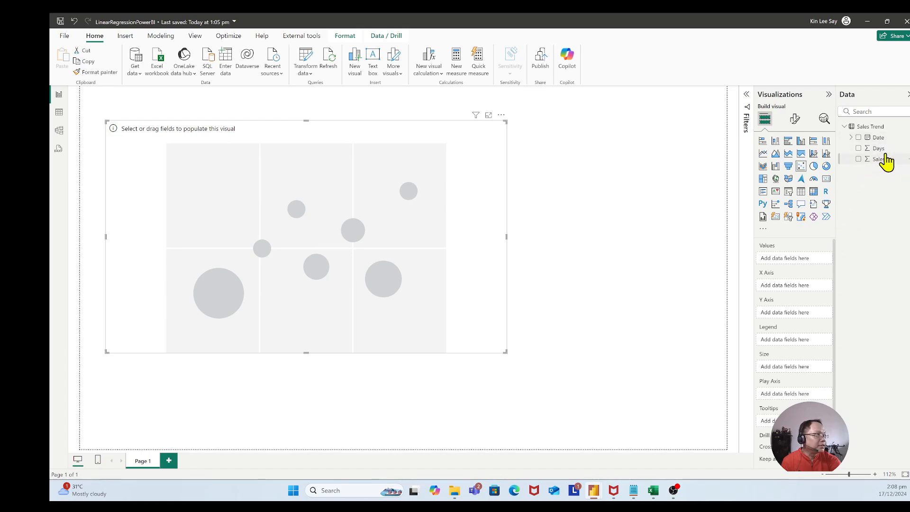
# Step: Assign Days to the scatter chart's X axis without summarization and Sales to its Y axis
pyautogui.moveTo(876, 148); pyautogui.dragTo(804, 285)
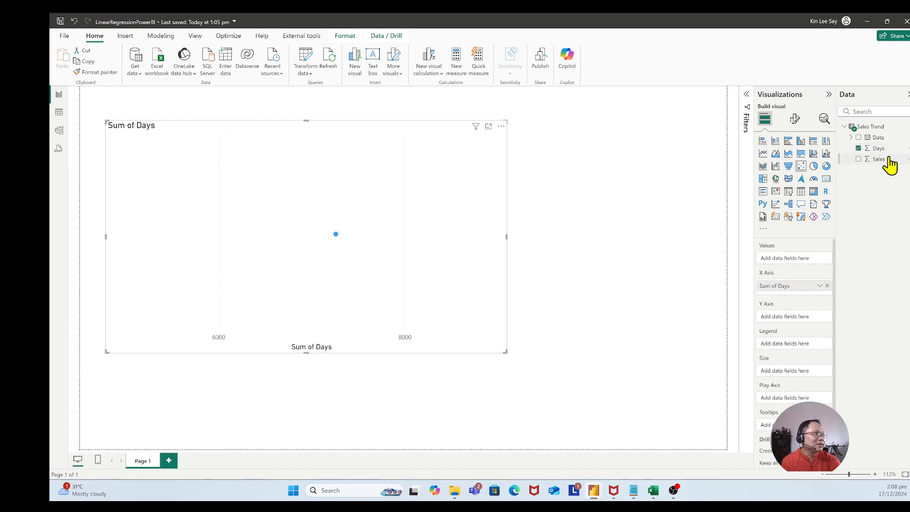
pyautogui.moveTo(889, 160); pyautogui.dragTo(806, 320)
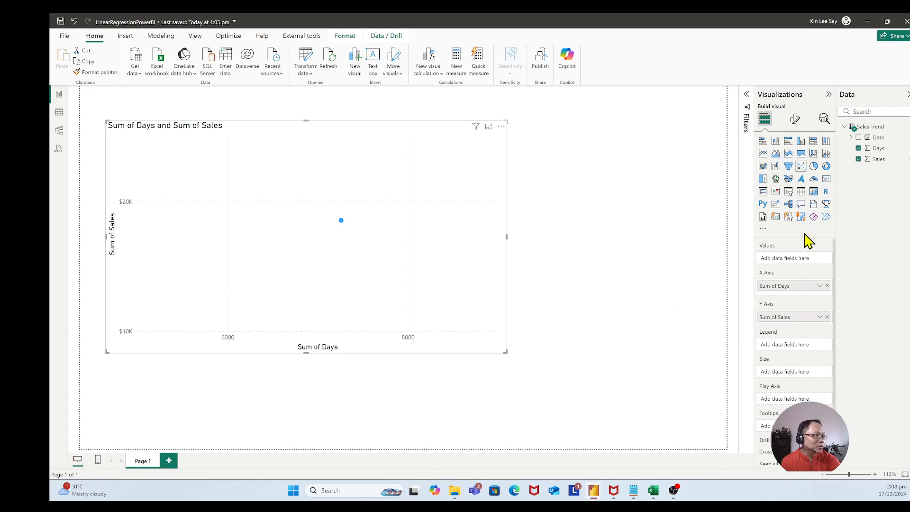
pyautogui.click(820, 286)
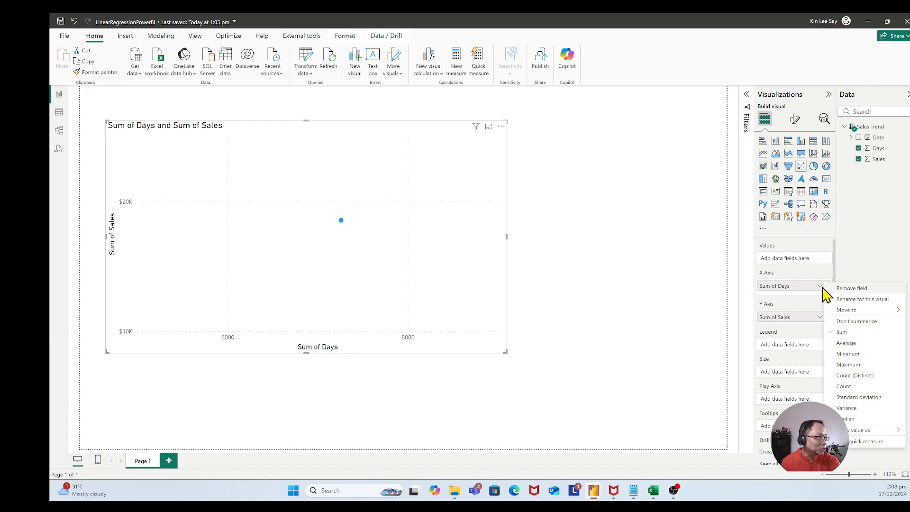
pyautogui.click(853, 321)
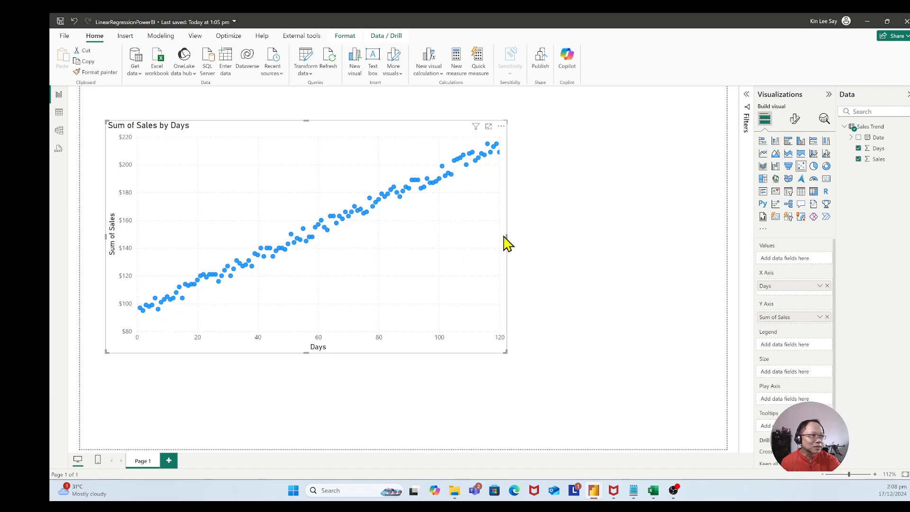
# Step: Make the scatter chart wider and taller, and rename its Y-axis field as Sales
pyautogui.moveTo(507, 237); pyautogui.dragTo(586, 238)
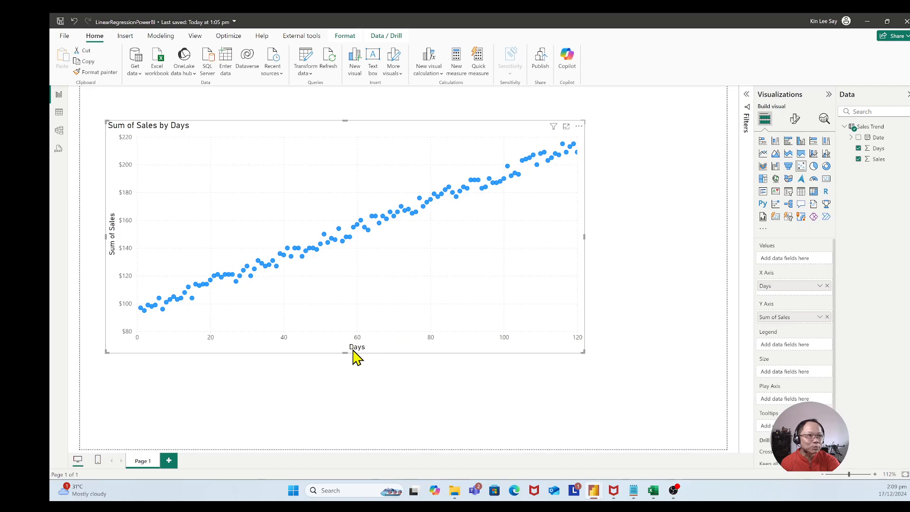
pyautogui.moveTo(344, 354); pyautogui.dragTo(345, 377)
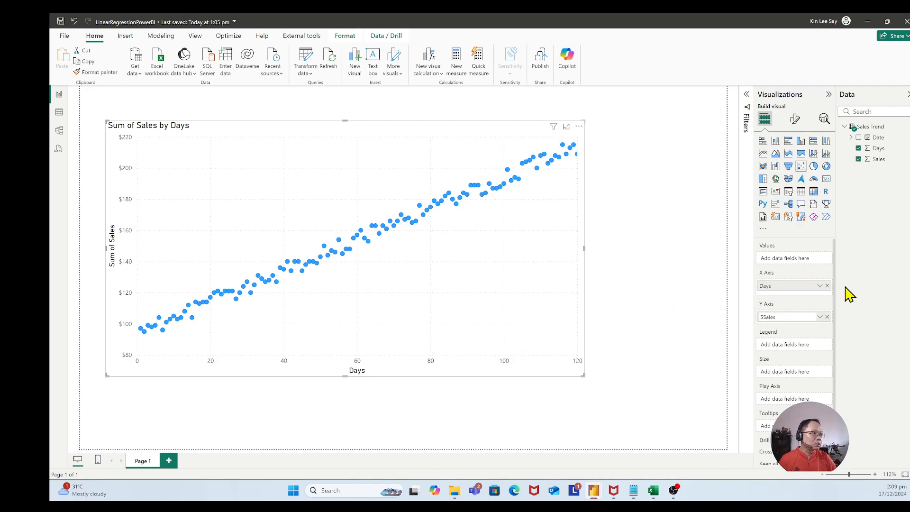
pyautogui.press('Return')
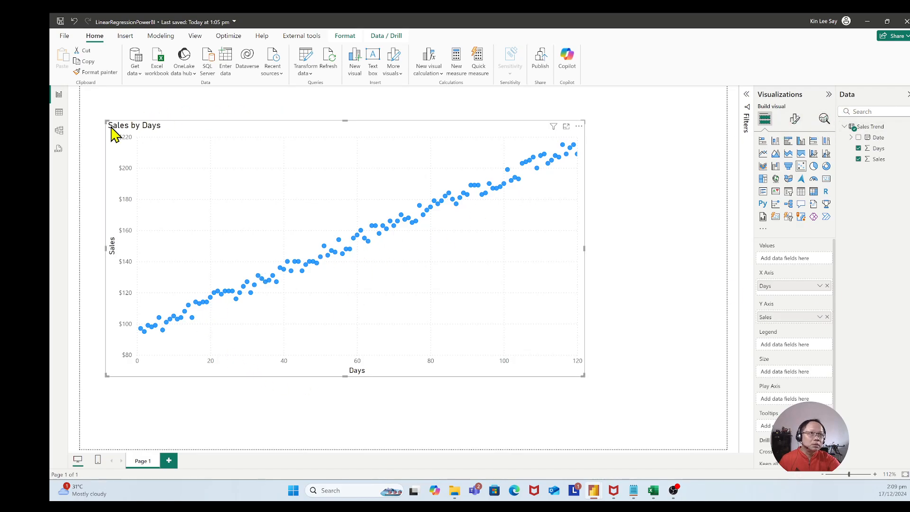
# Step: Center the scatter chart's title horizontally above the plot
pyautogui.click(795, 119)
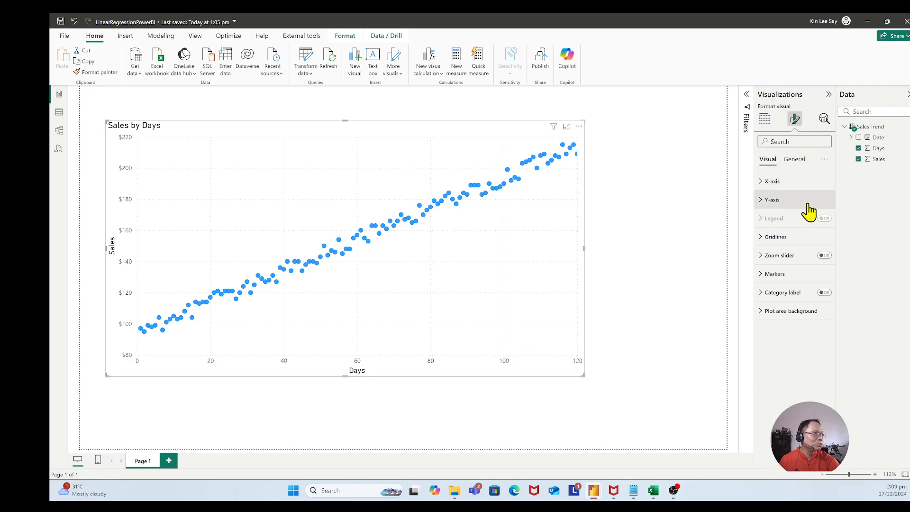
pyautogui.click(799, 164)
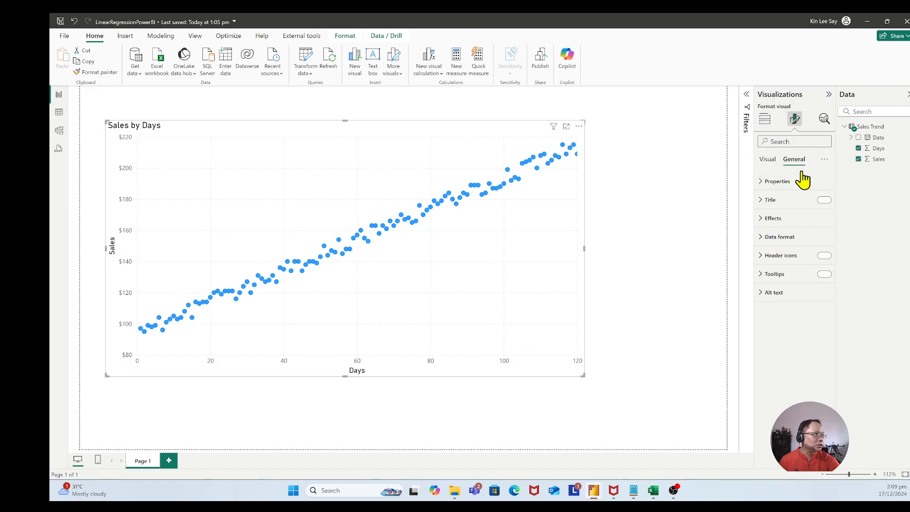
pyautogui.click(760, 202)
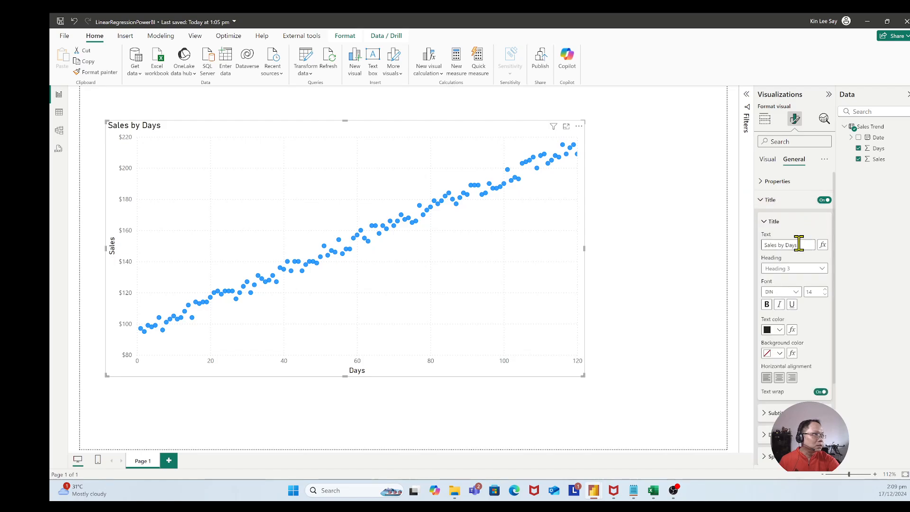
pyautogui.click(778, 377)
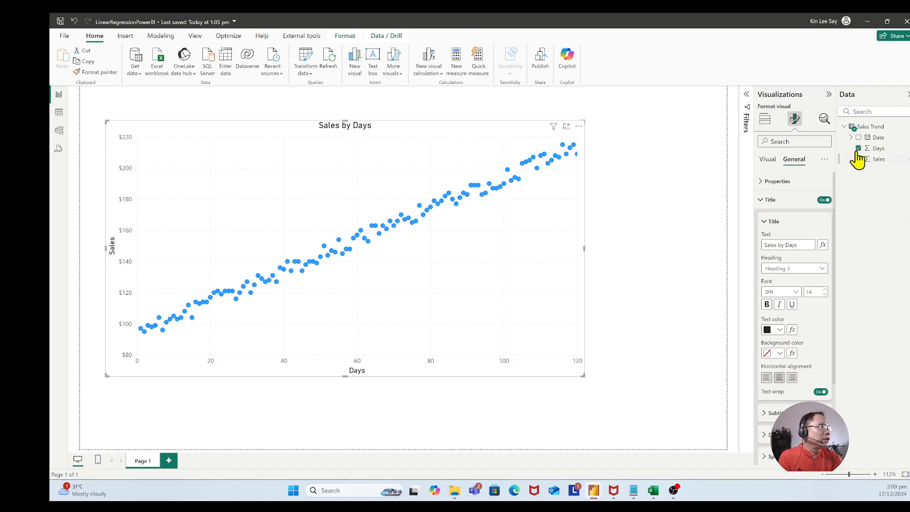
# Step: Add a trend line to the Sales by Days scatter chart and deselect the chart
pyautogui.click(821, 121)
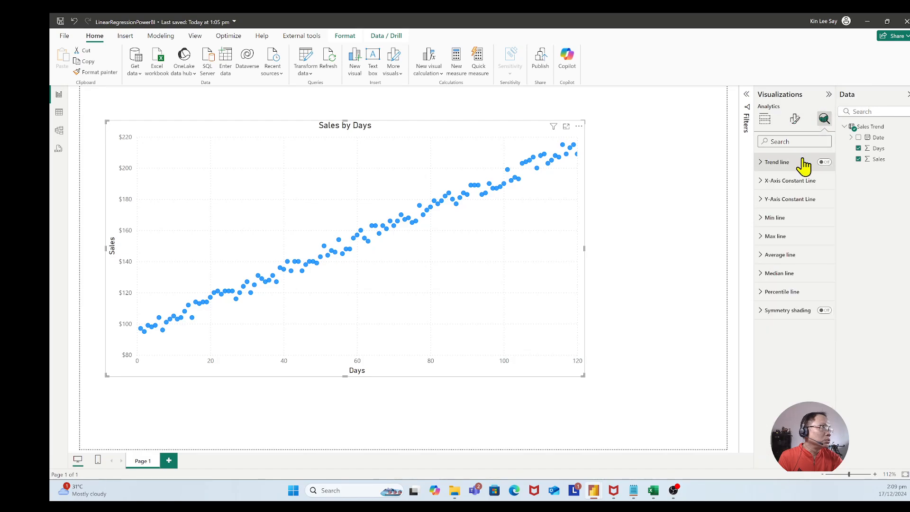
pyautogui.click(825, 165)
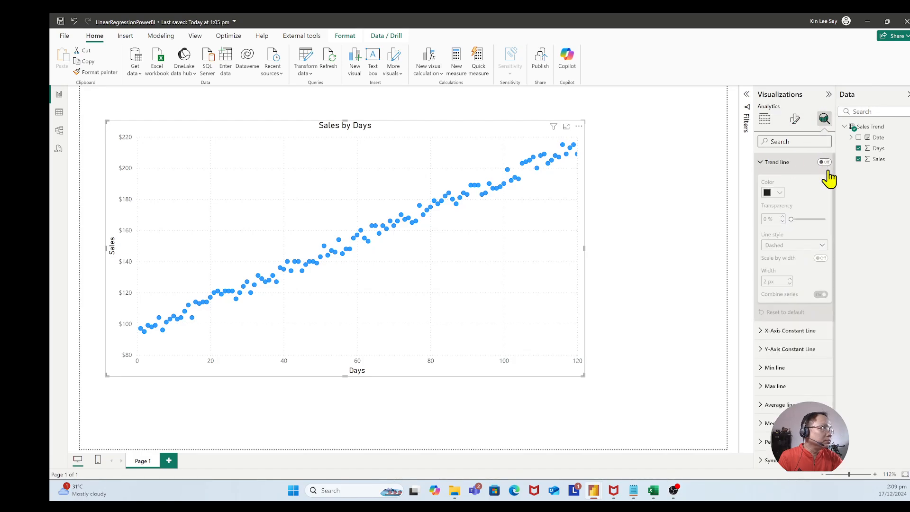
pyautogui.click(825, 163)
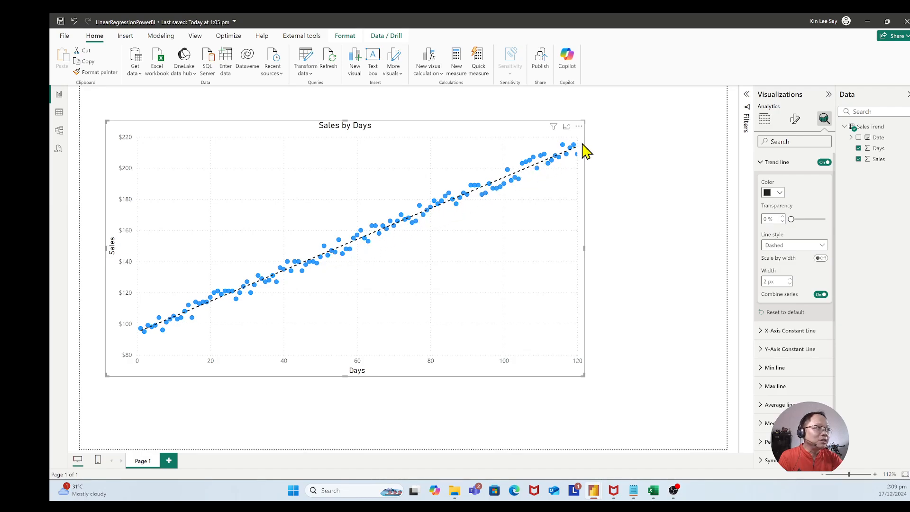
pyautogui.click(662, 191)
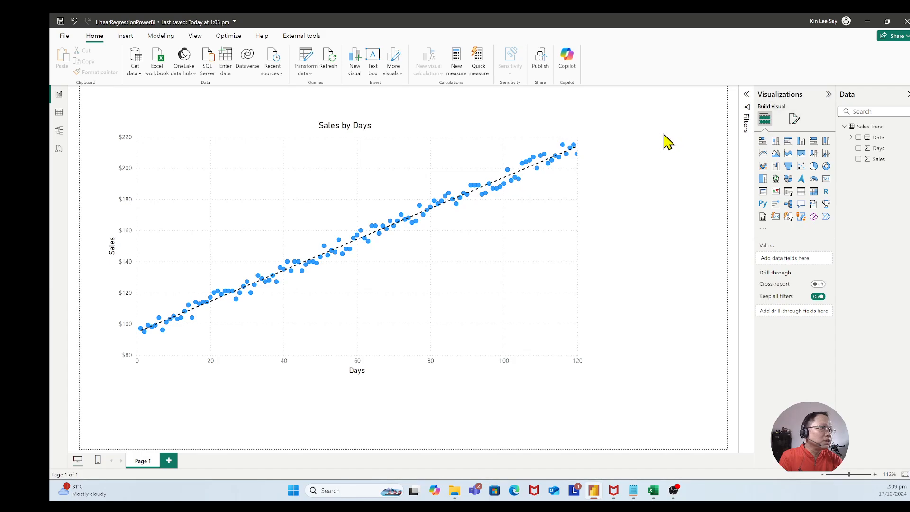
# Step: Select the scatter chart again and turn on category labels for its data points
pyautogui.click(538, 155)
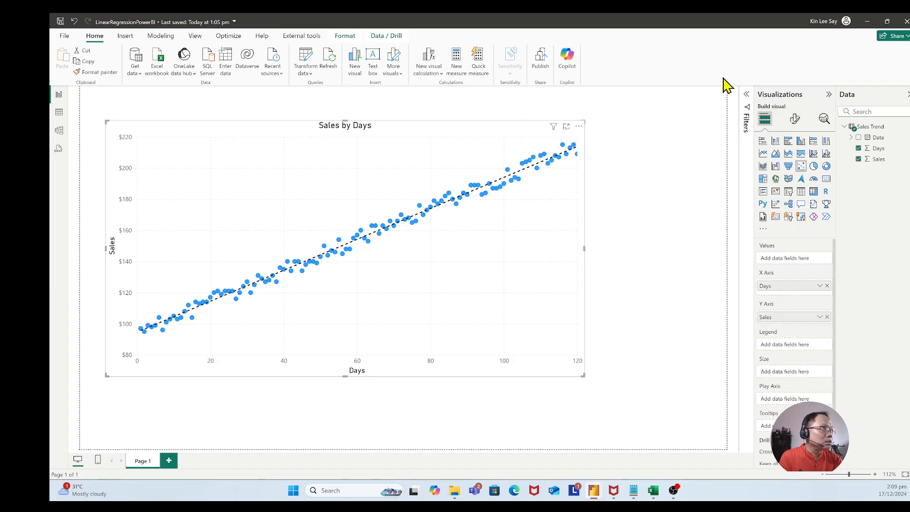
pyautogui.click(795, 119)
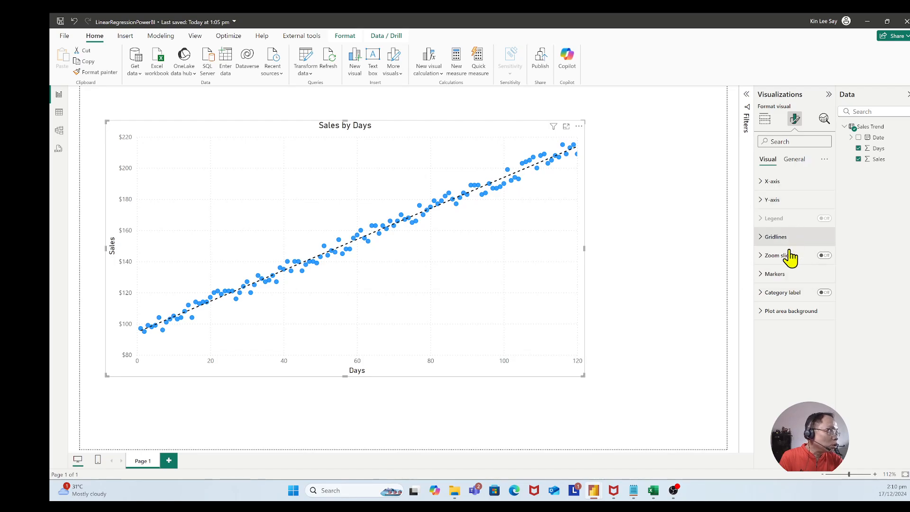
pyautogui.click(825, 293)
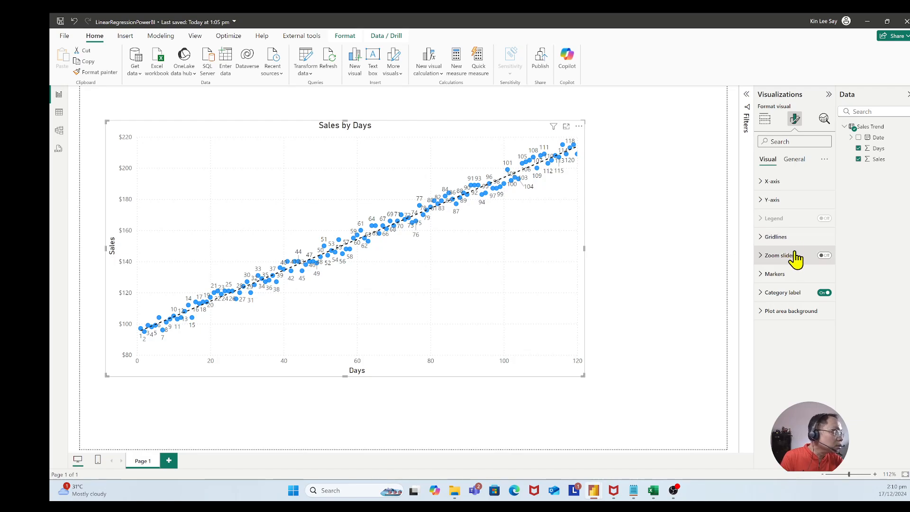
# Step: Give the scatter chart a visual border with 15 px rounded corners
pyautogui.click(794, 159)
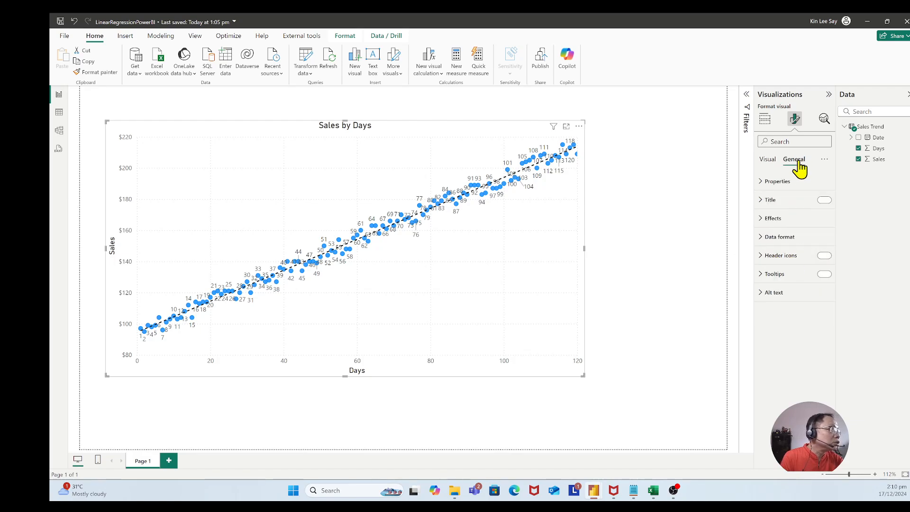
pyautogui.click(781, 219)
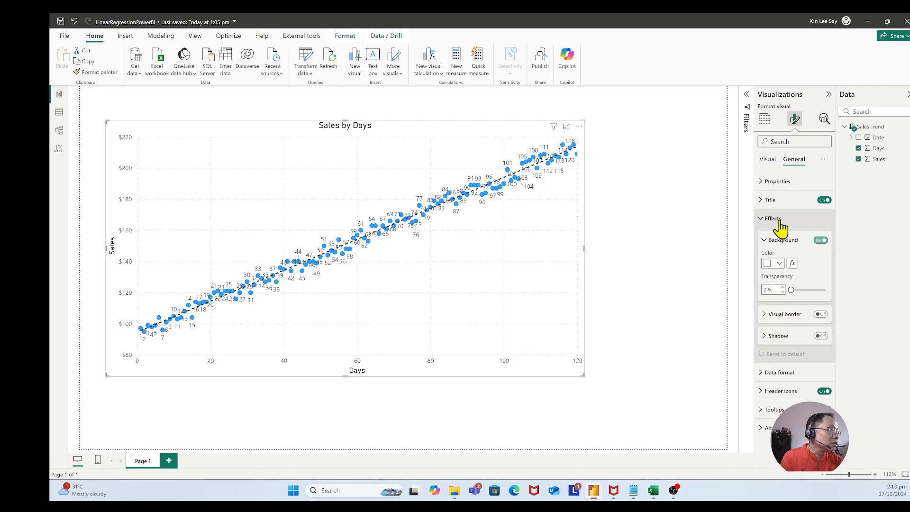
pyautogui.click(821, 316)
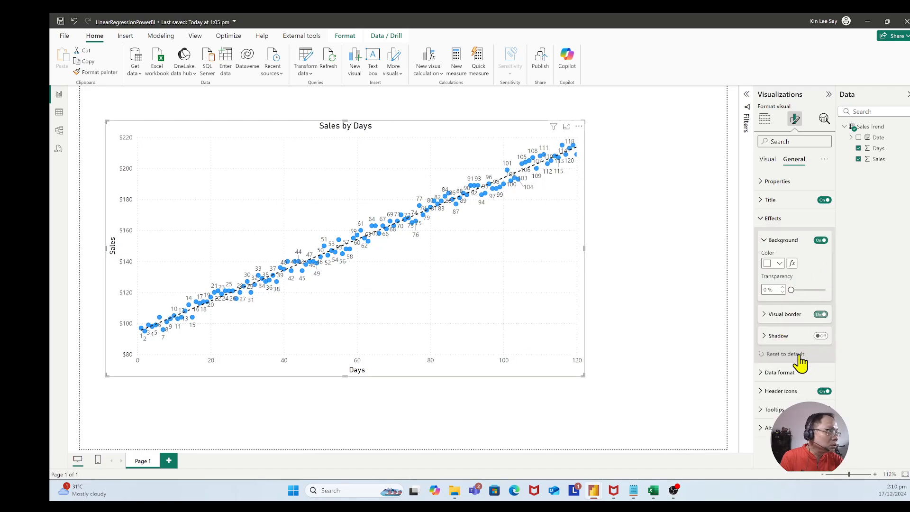
pyautogui.click(766, 313)
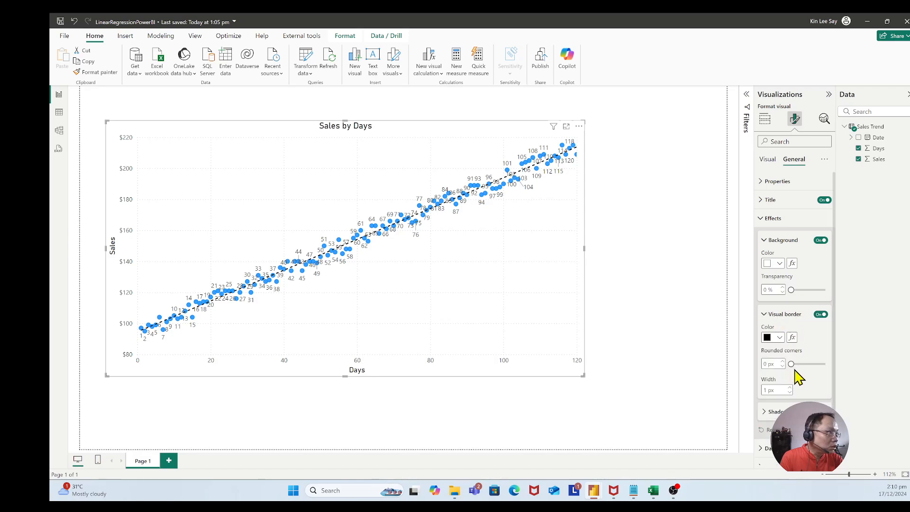
pyautogui.moveTo(791, 364); pyautogui.dragTo(792, 364)
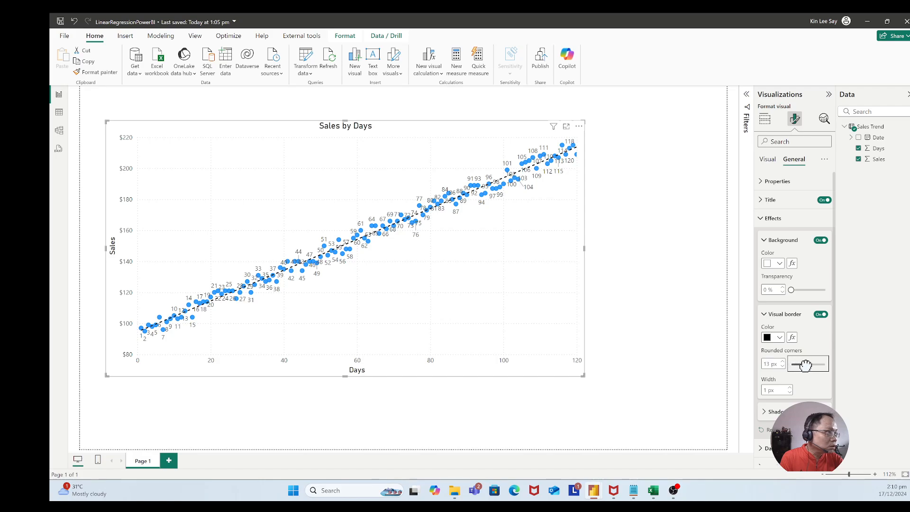
pyautogui.moveTo(808, 363); pyautogui.dragTo(808, 364)
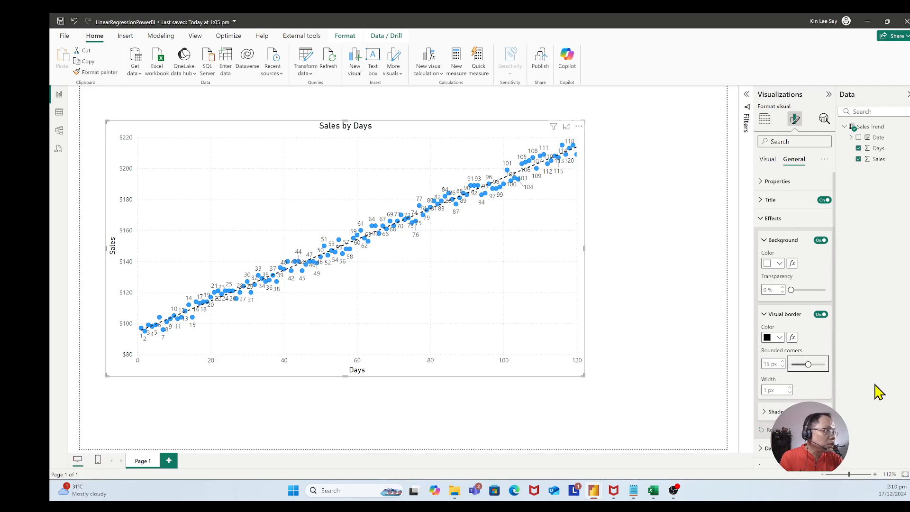
# Step: Add a shadow to the scatter chart, set its color to gray, and deselect the chart
pyautogui.click(820, 411)
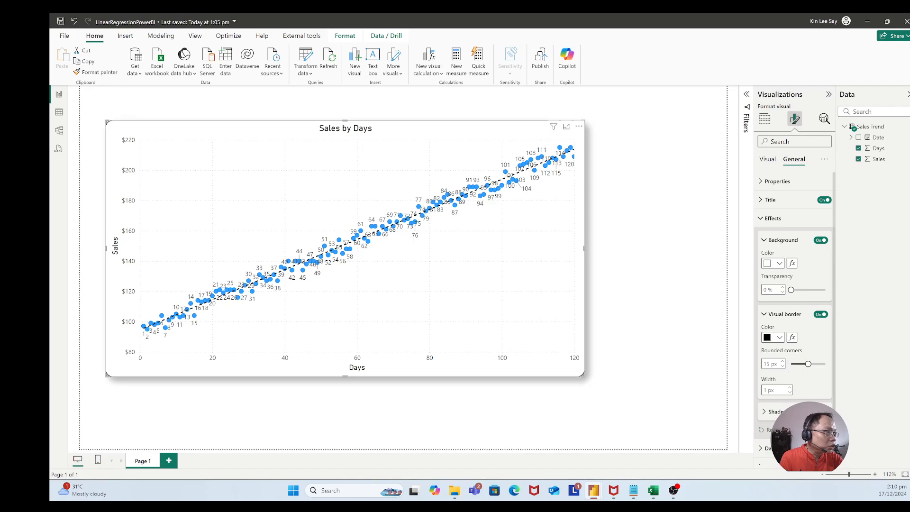
pyautogui.scroll(-1, 805, 403)
pyautogui.click(764, 368)
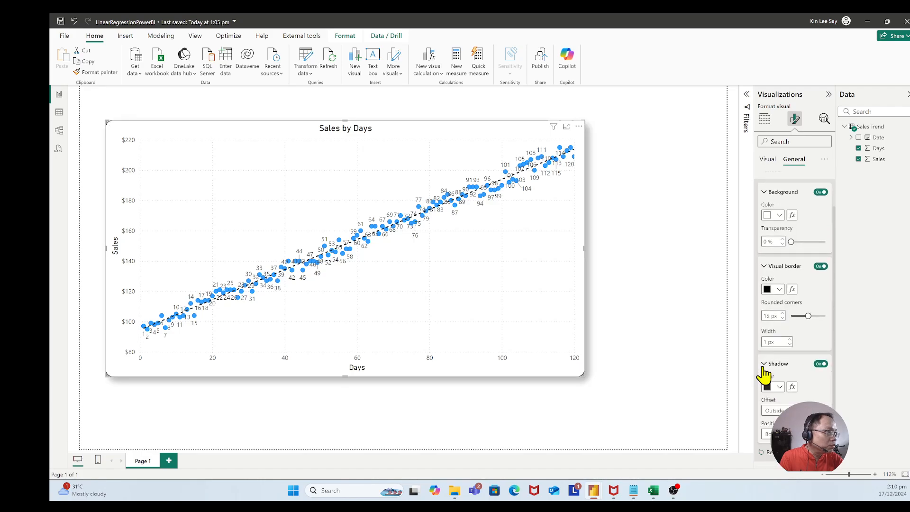
pyautogui.click(779, 386)
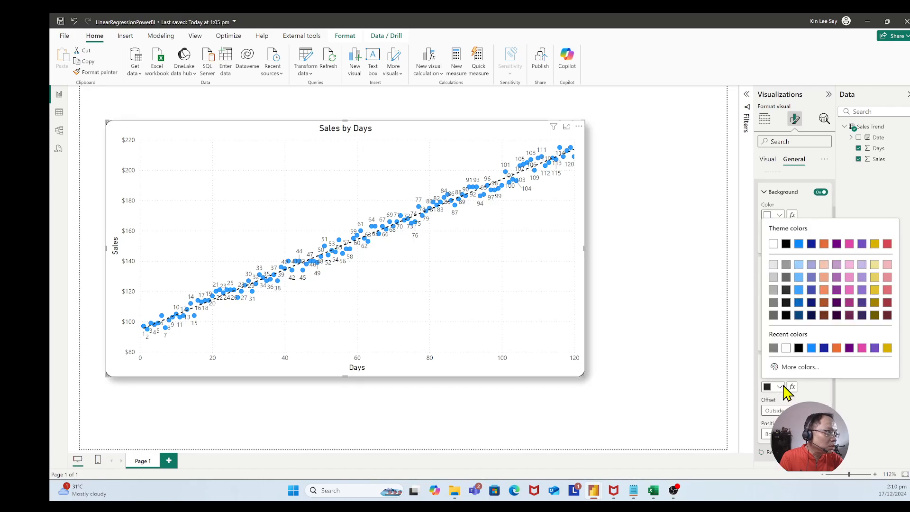
pyautogui.click(773, 303)
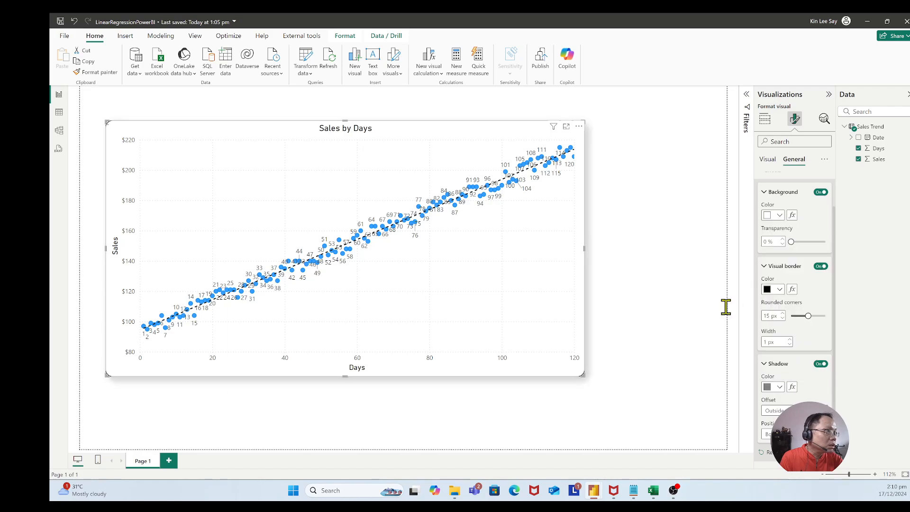
pyautogui.click(650, 311)
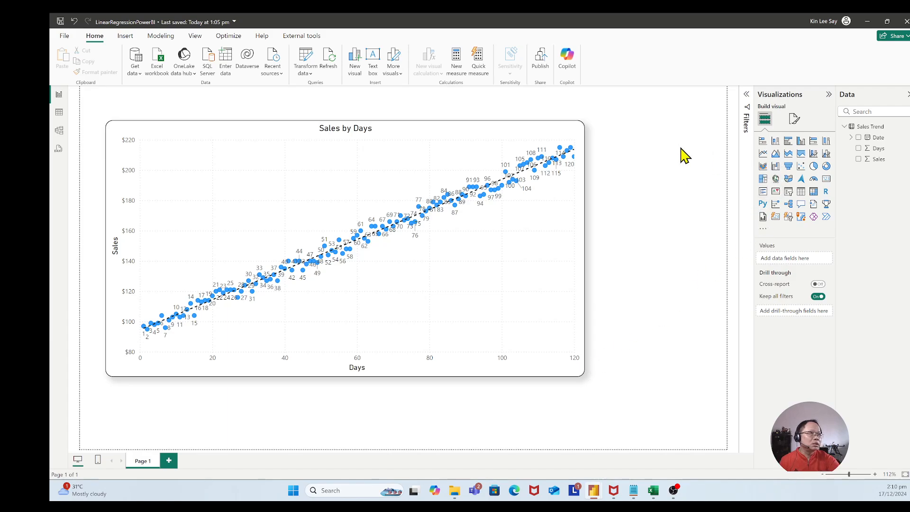
# Step: In the table view, start a new calculated table with the formula RegressionResults = LINESTX('Sales Trend', 'Sales Trend'[Sales], 'Sales Trend'[Days])
pyautogui.click(60, 114)
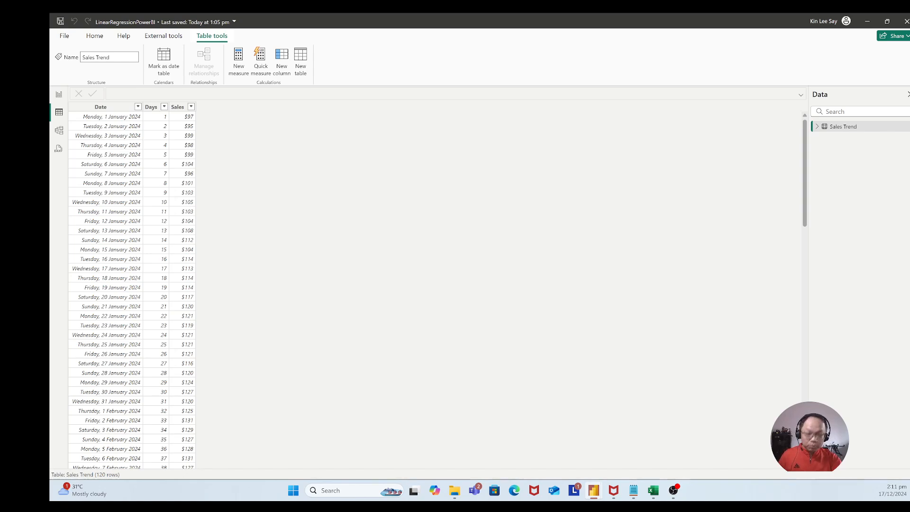
pyautogui.click(301, 71)
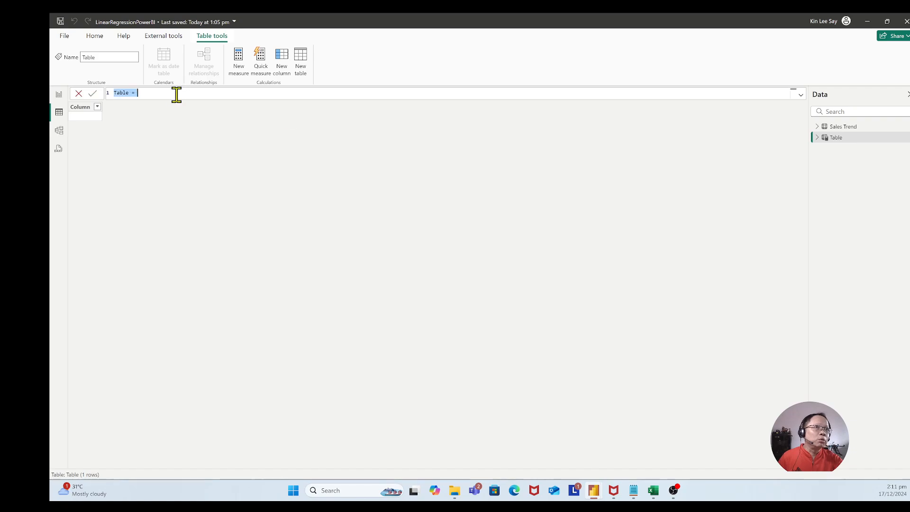
pyautogui.moveTo(172, 95); pyautogui.dragTo(92, 86)
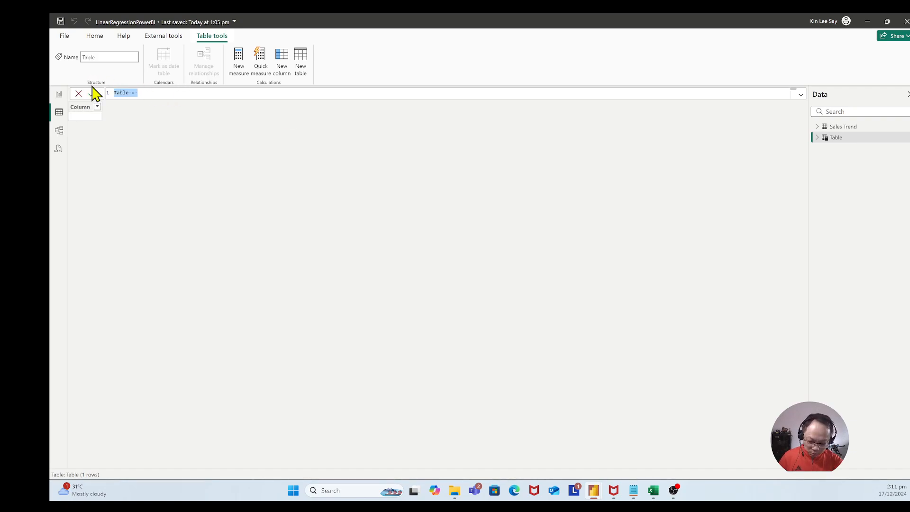
pyautogui.write("RegressionResults = LINESTX(     'Sales Trend',     'Sales Trend'[Sales],     'Sales Trend'[Days] )")
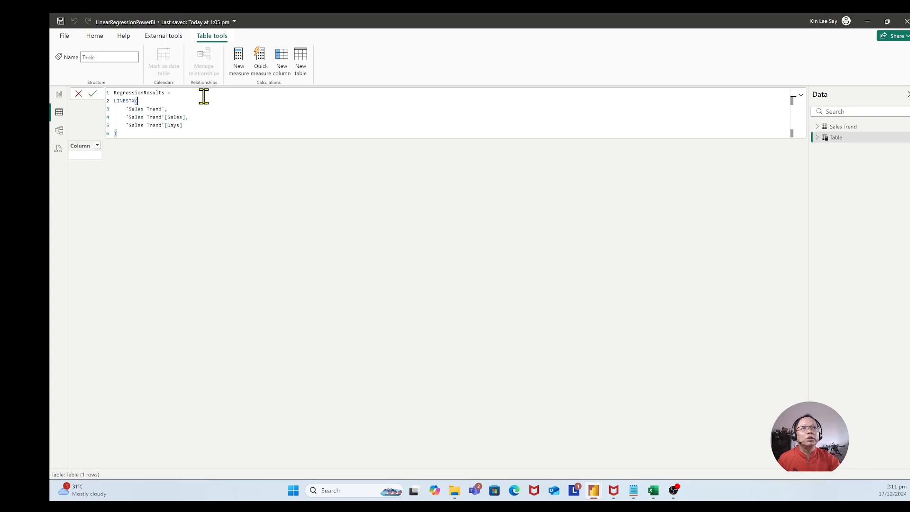
# Step: Change the calculated table's name in the formula to RegressionInfo
pyautogui.press('Up')
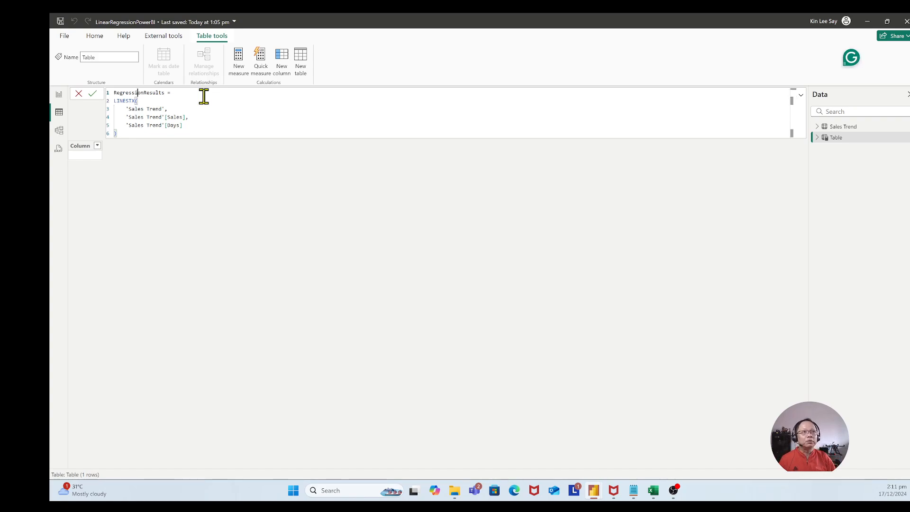
pyautogui.press('Right')
pyautogui.press('Right')
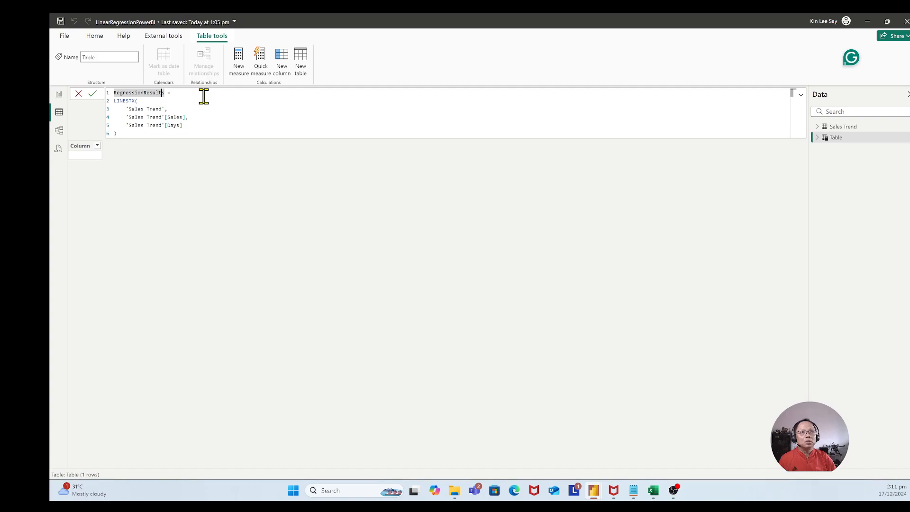
pyautogui.press('BackSpace')
pyautogui.press('BackSpace')
pyautogui.press('BackSpace')
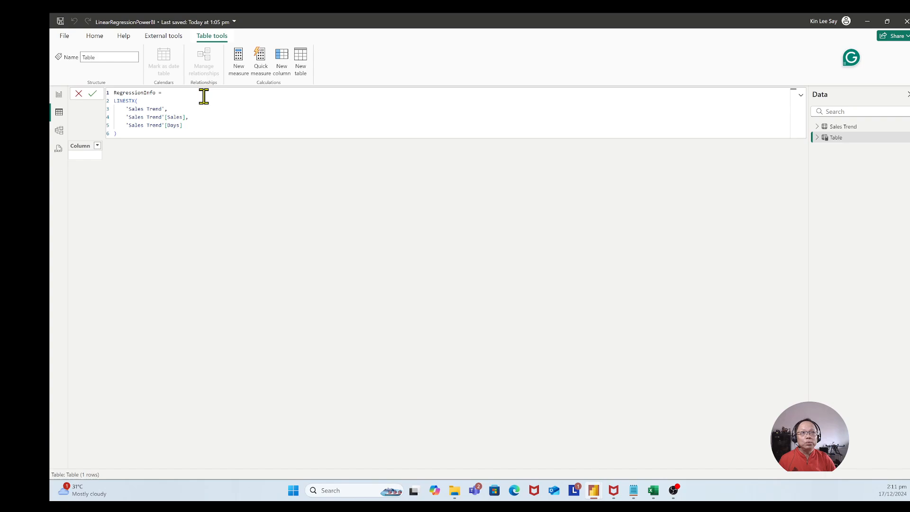
# Step: Review the LINESTX function and its Sales Trend table, Sales column and Days column arguments in the formula
pyautogui.doubleClick(125, 101)
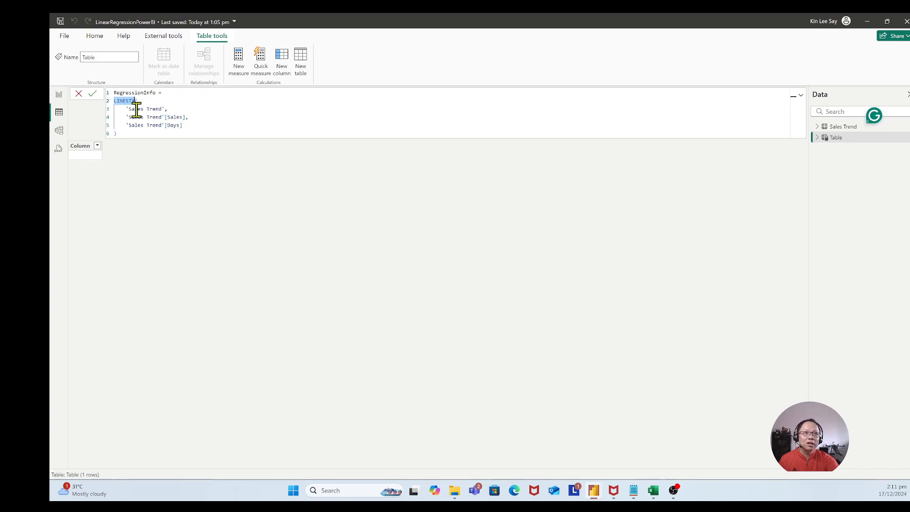
pyautogui.click(167, 109)
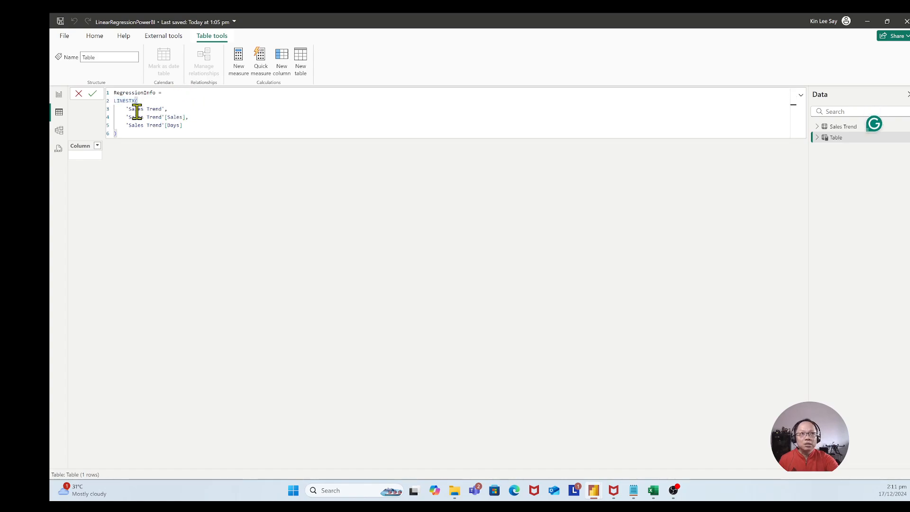
pyautogui.moveTo(128, 109); pyautogui.dragTo(163, 109)
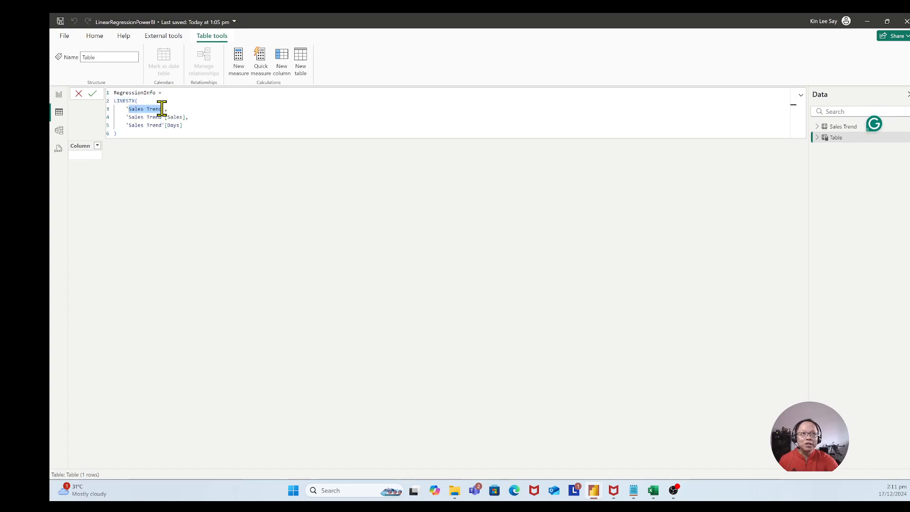
pyautogui.click(179, 107)
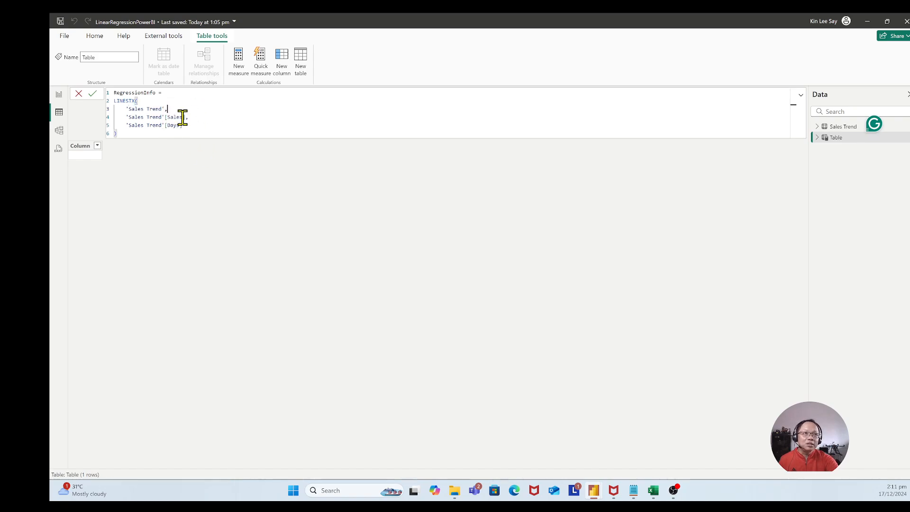
pyautogui.doubleClick(182, 117)
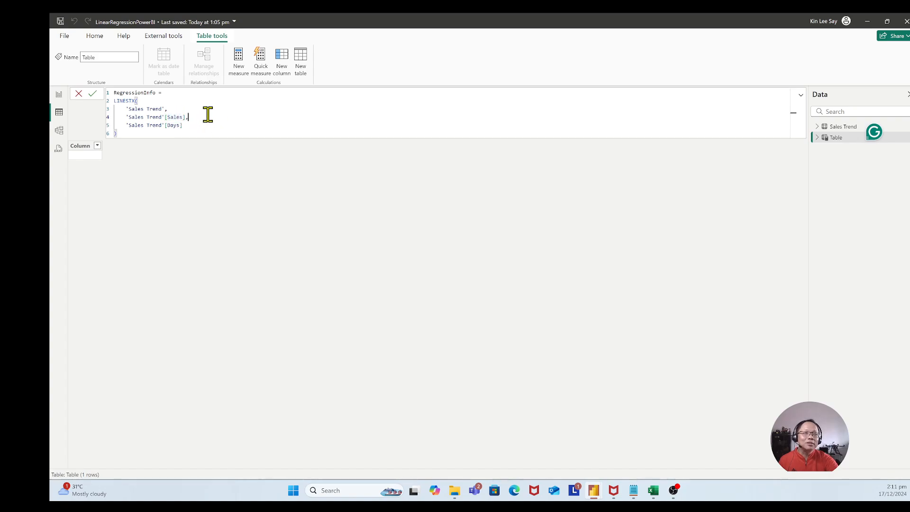
pyautogui.doubleClick(176, 125)
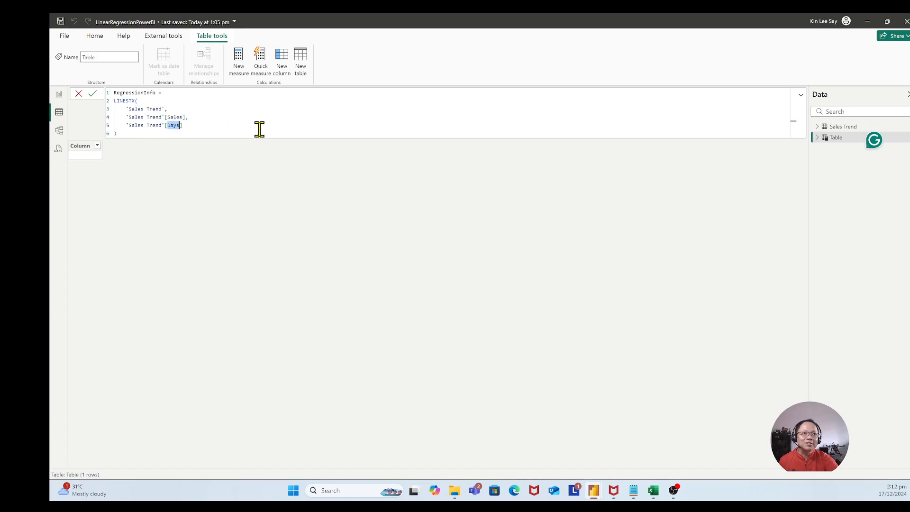
# Step: Commit the RegressionInfo formula to create the regression results table and collapse the formula editor to one line
pyautogui.click(192, 122)
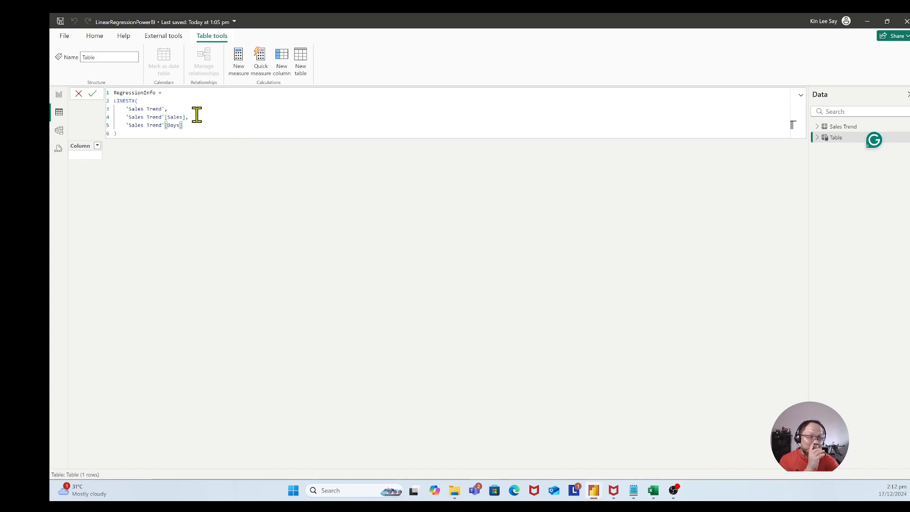
pyautogui.click(231, 132)
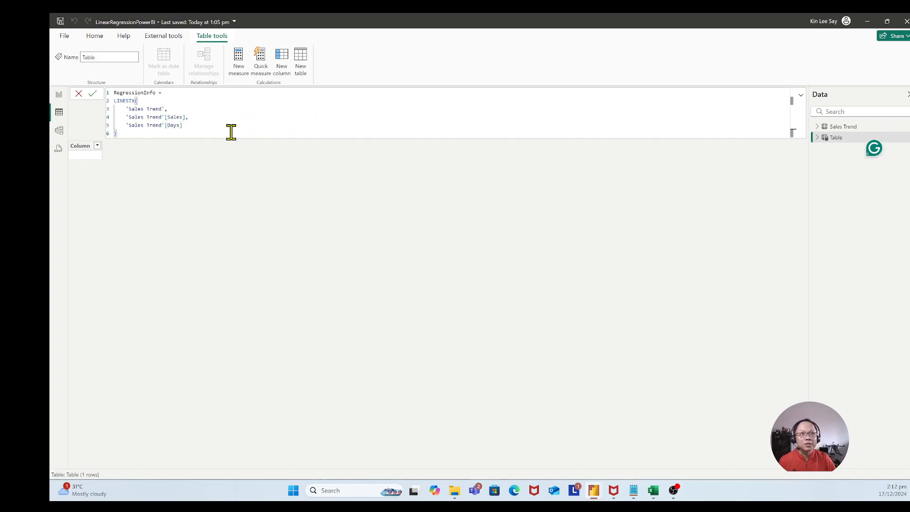
pyautogui.press('Return')
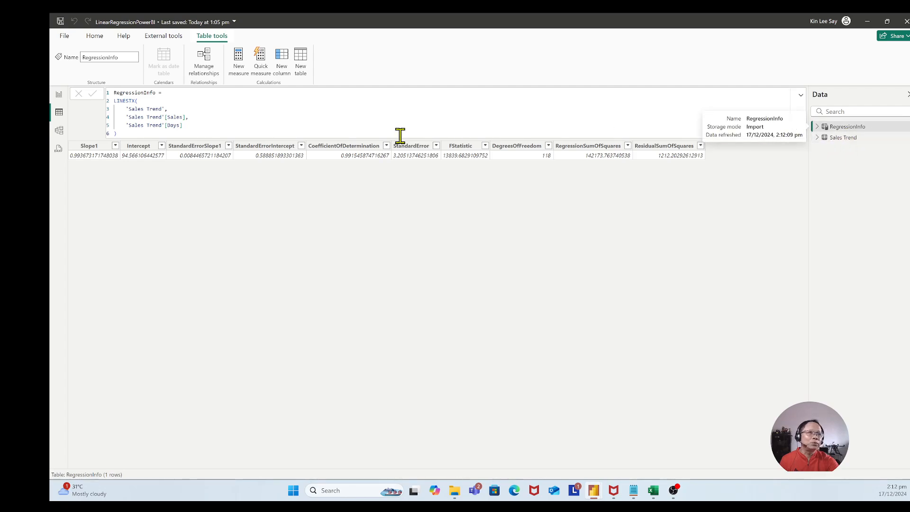
pyautogui.click(802, 96)
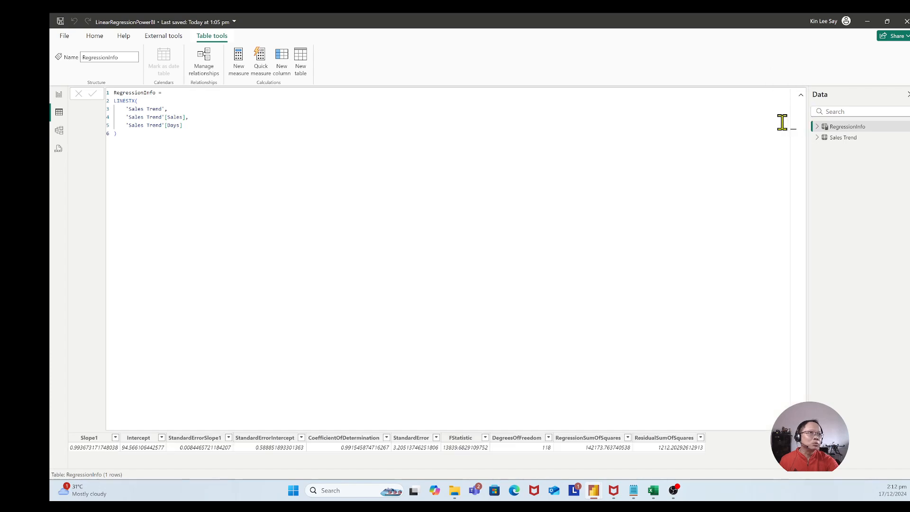
pyautogui.click(799, 98)
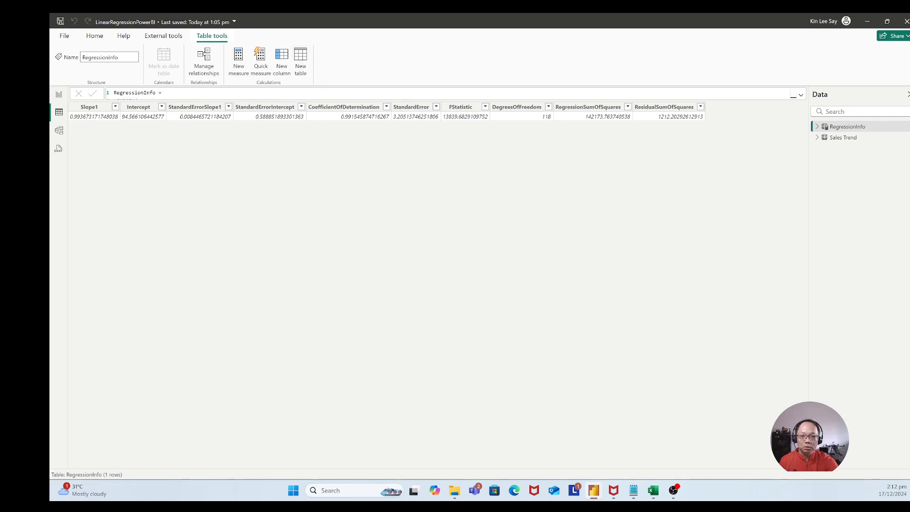
# Step: Start a new calculated table with the formula Prediction Days = GENERATESERIES(120, 150, 1)
pyautogui.click(301, 61)
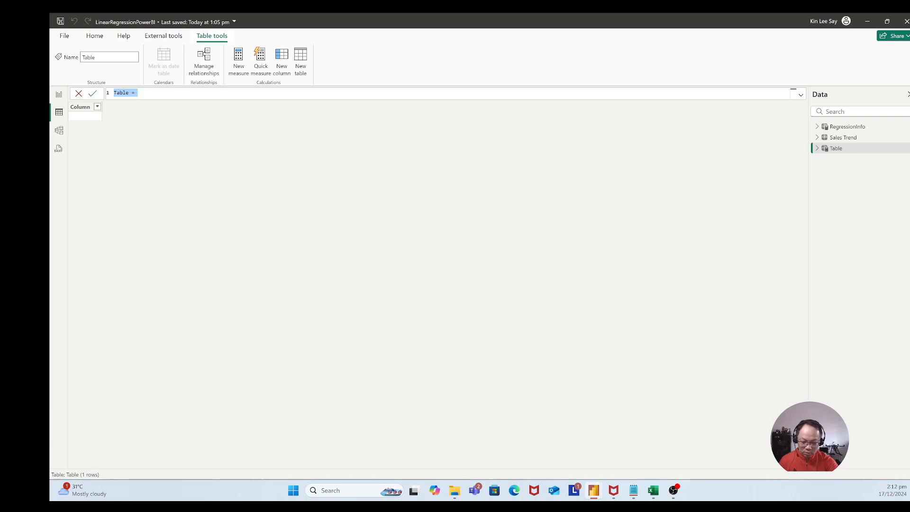
pyautogui.click(79, 94)
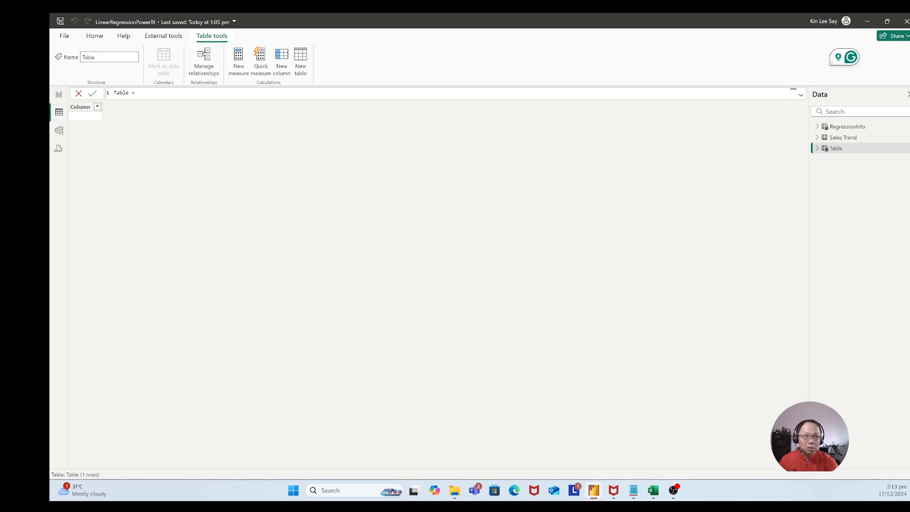
pyautogui.hotkey('ctrl', 'a')
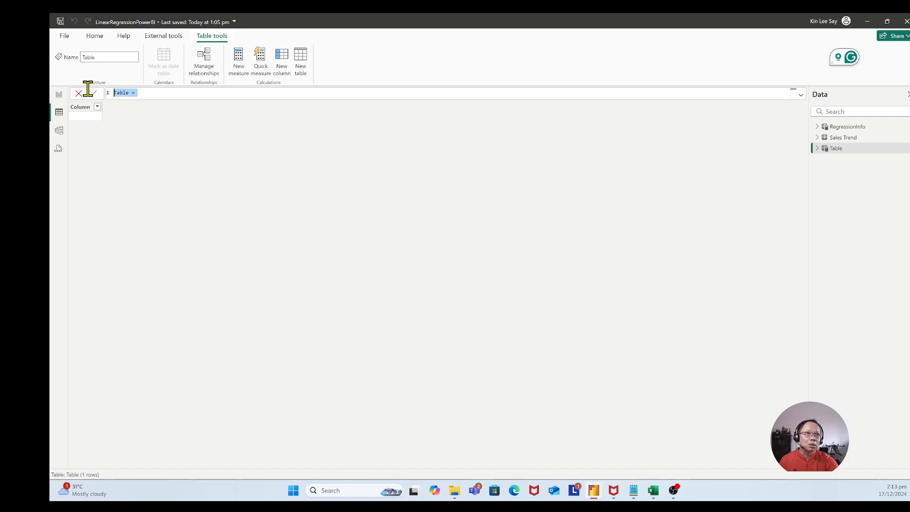
pyautogui.write('Prediction Days = GENERATESERIES(120, 150, 1)')
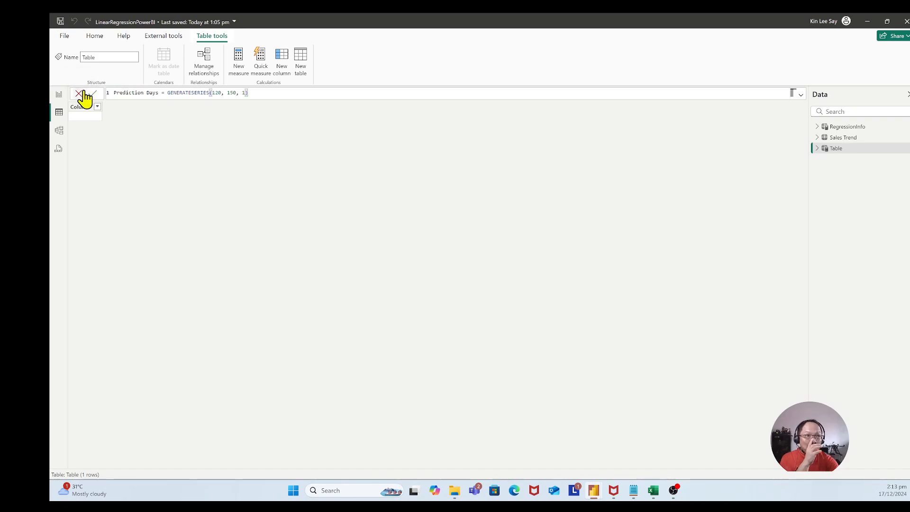
# Step: Shorten the new calculated table's name in the formula to Prediction
pyautogui.click(160, 93)
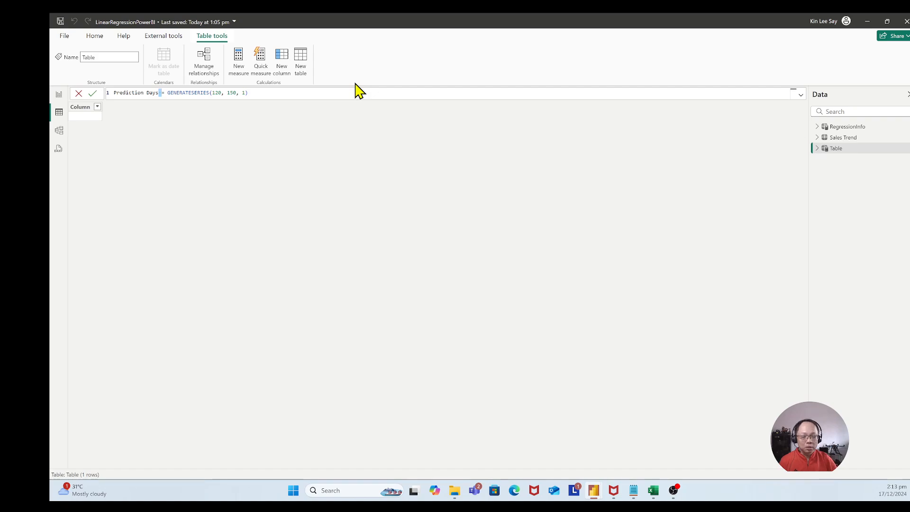
pyautogui.press('BackSpace')
pyautogui.press('BackSpace')
pyautogui.press('BackSpace')
pyautogui.press('BackSpace')
pyautogui.press('BackSpace')
pyautogui.press('BackSpace')
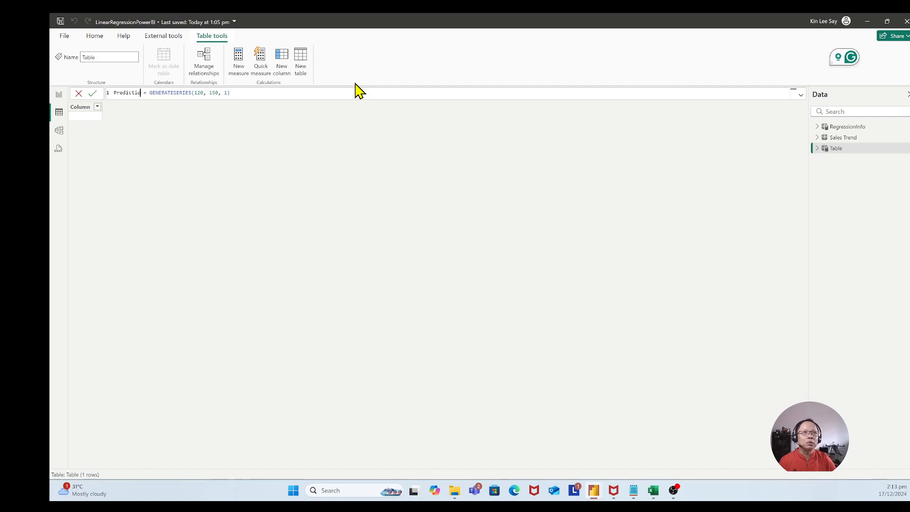
pyautogui.write('n')
# Step: Commit the GENERATESERIES formula to create the Prediction table and name its generated column Day
pyautogui.press('Right')
pyautogui.press('Right')
pyautogui.press('Right')
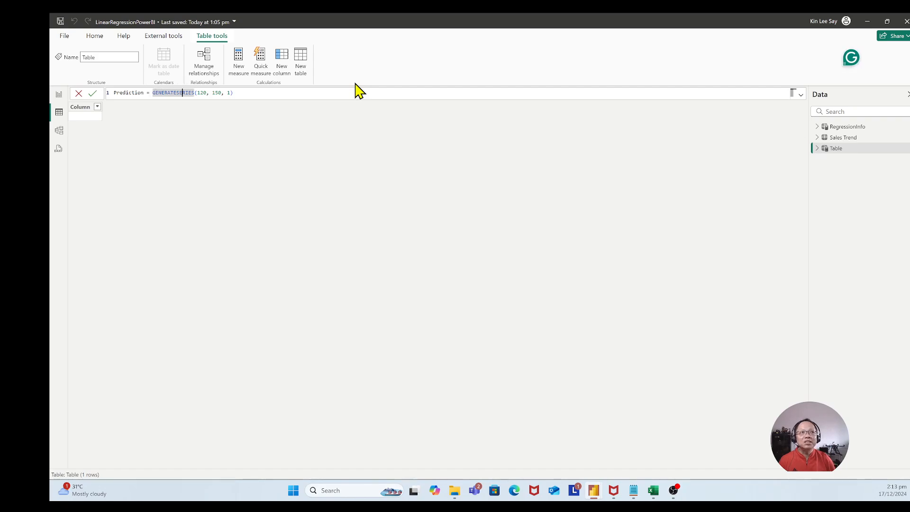
pyautogui.press('Right')
pyautogui.press('Right')
pyautogui.press('Right')
pyautogui.press('Right')
pyautogui.press('Right')
pyautogui.press('Right')
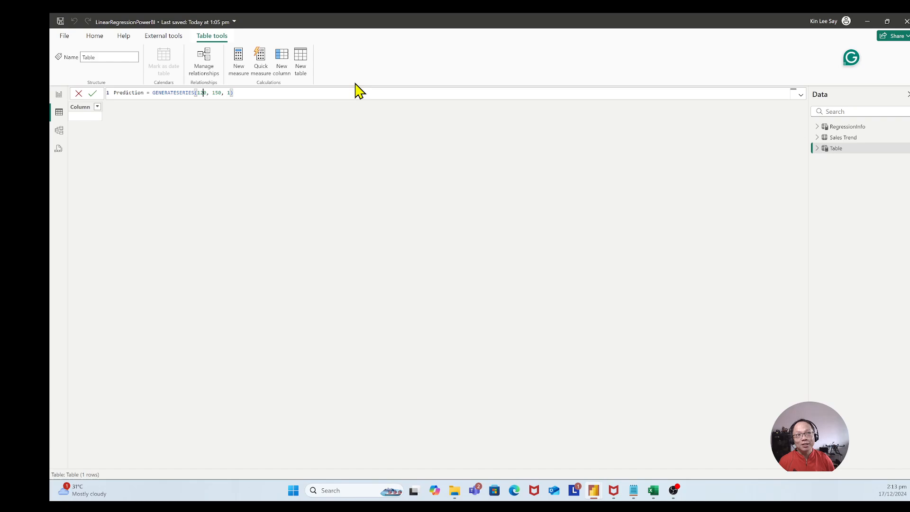
pyautogui.press('Right')
pyautogui.press('Right')
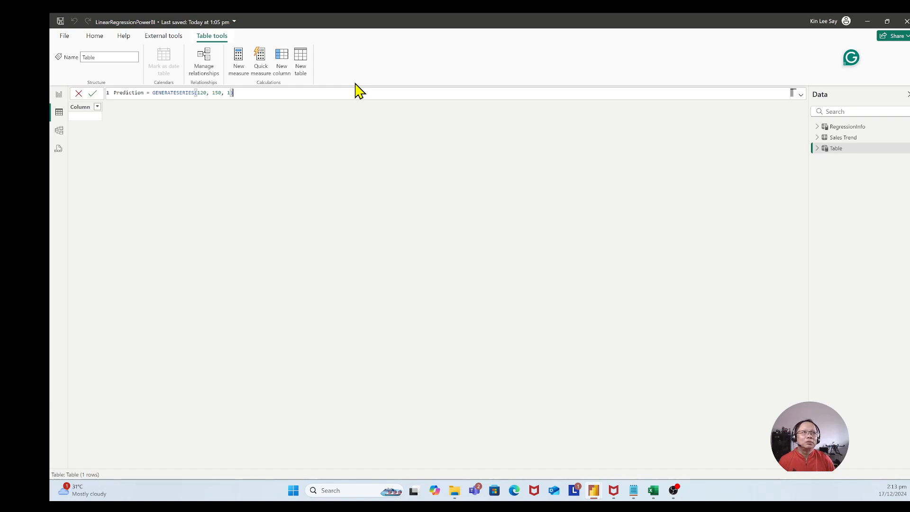
pyautogui.press('Return')
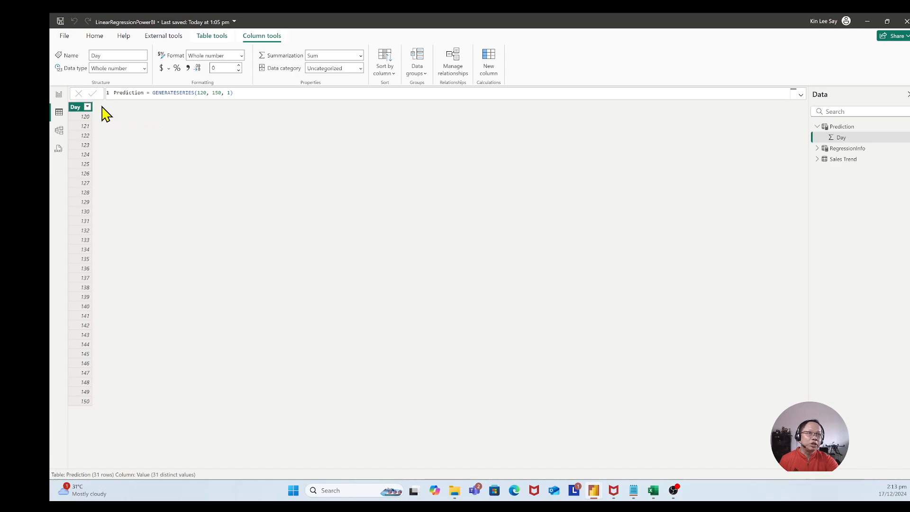
pyautogui.click(78, 110)
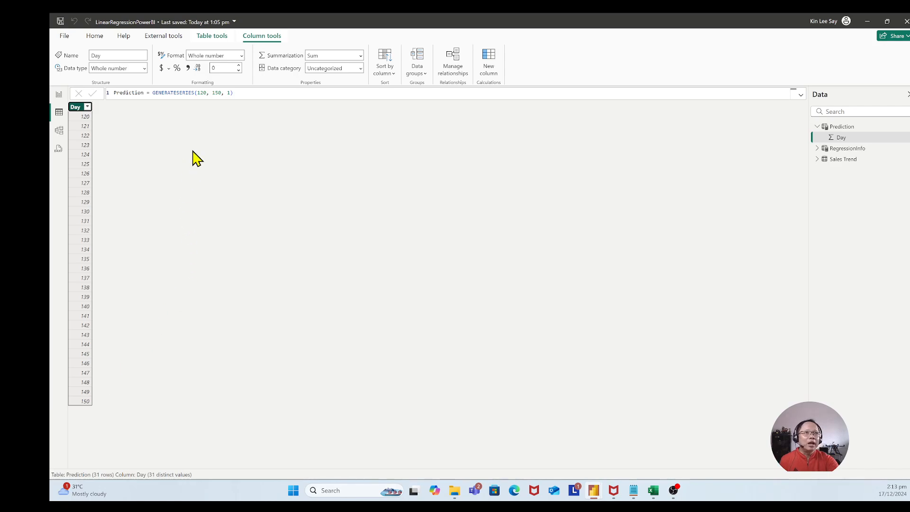
pyautogui.click(100, 107)
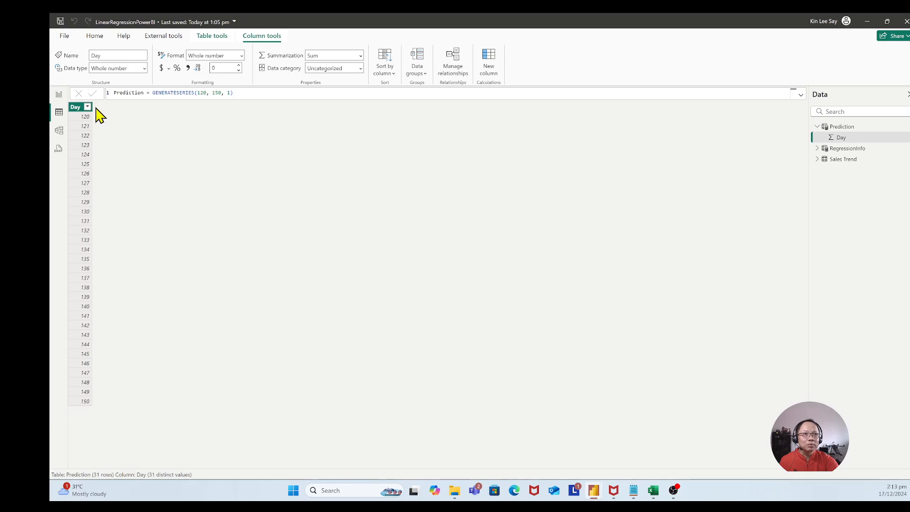
# Step: Add a calculated column to the Prediction table: Predicted Sales = VAR Intercept = MAX('RegressionResults'[Intercept]) VAR Slope = MAX('RegressionResults'[Slope1]) RETURN Slope*'Prediction Days'[Day] + Intercept
pyautogui.click(858, 130)
pyautogui.rightClick(860, 128)
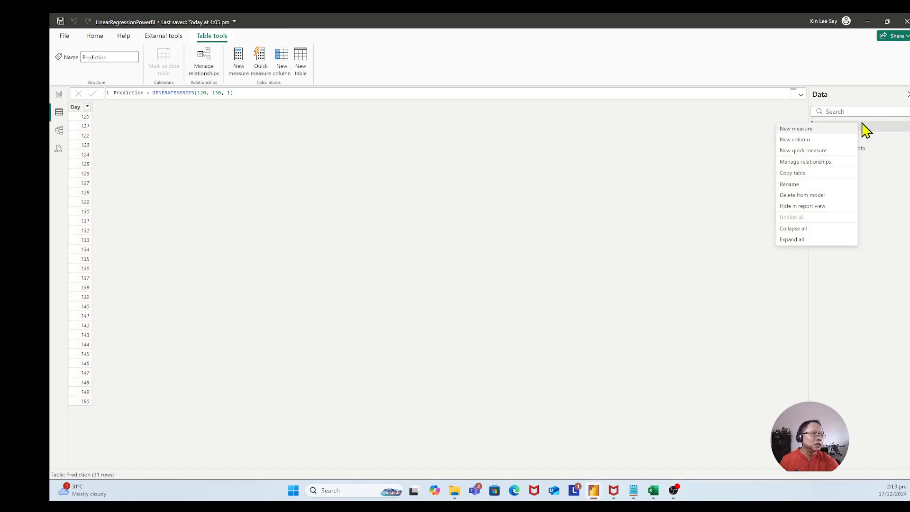
pyautogui.click(886, 125)
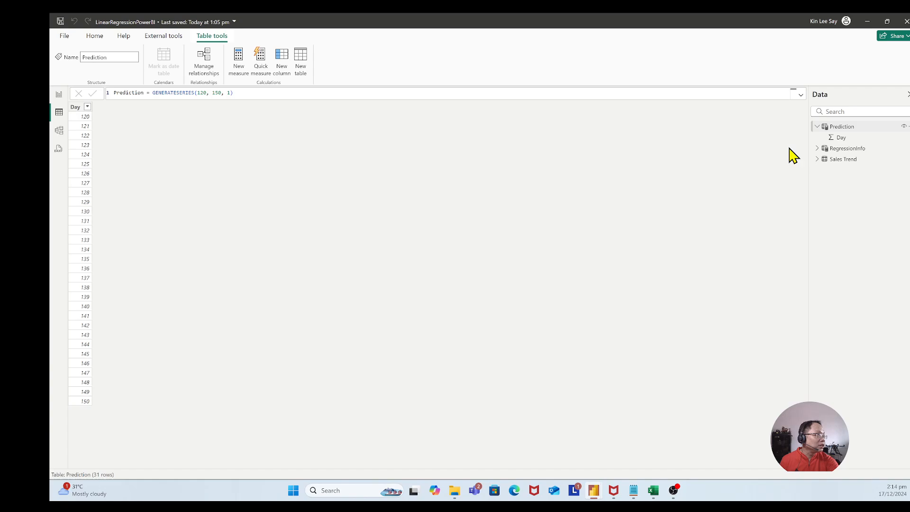
pyautogui.rightClick(853, 128)
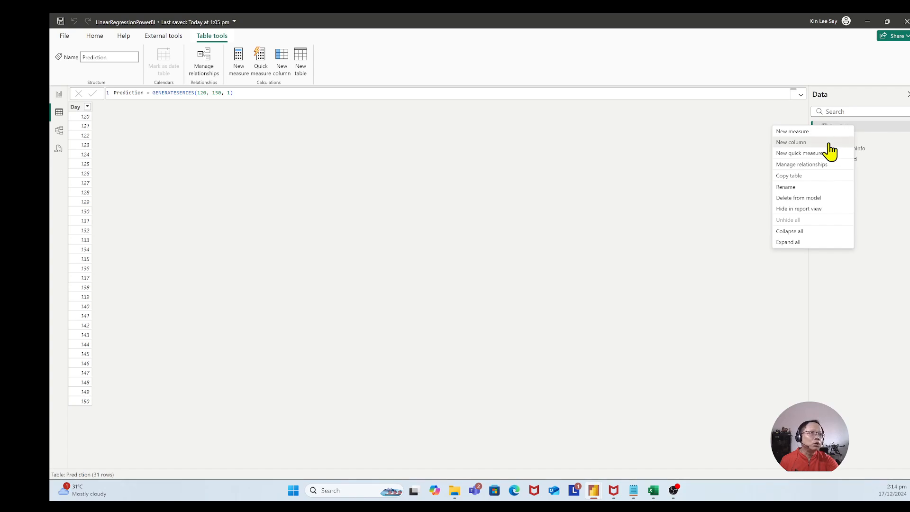
pyautogui.click(829, 144)
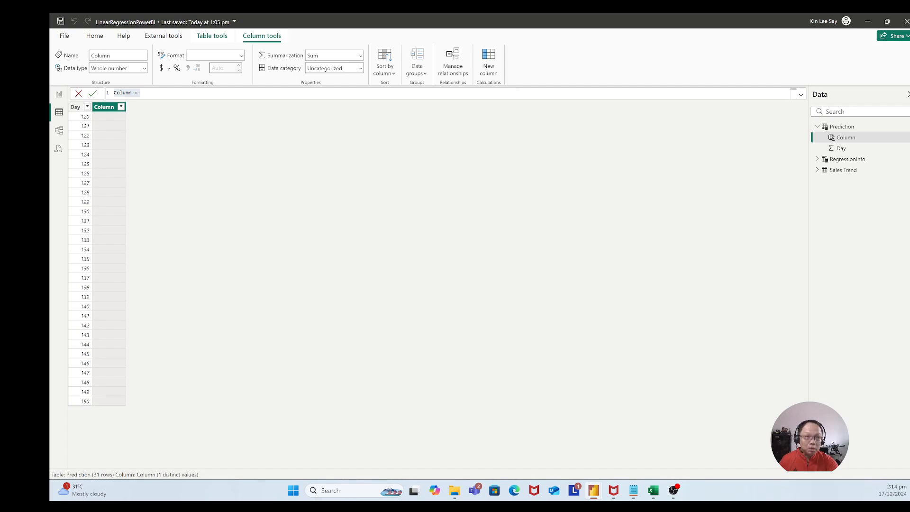
pyautogui.click(161, 92)
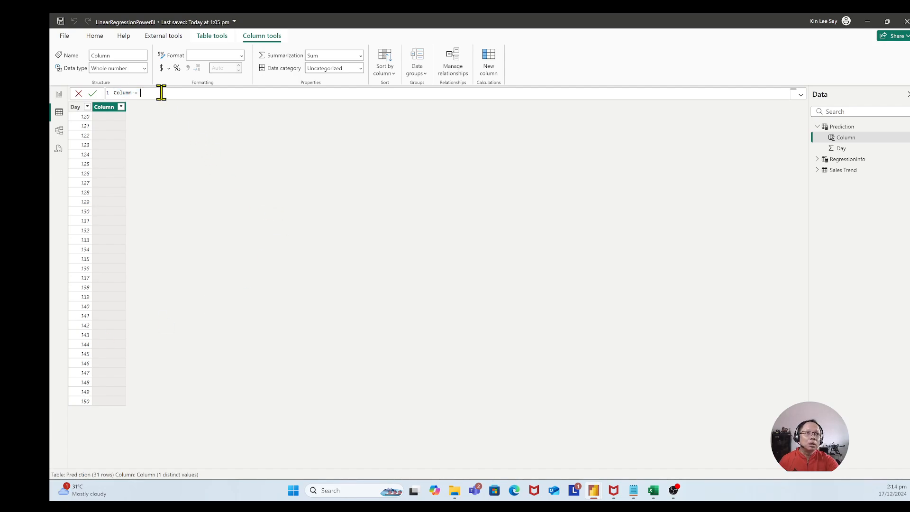
pyautogui.moveTo(161, 93); pyautogui.dragTo(108, 94)
pyautogui.write("Predicted Sales = VAR Intercept = MAX('RegressionResults'[Intercept]) VAR Slope = MAX('RegressionResults'[Slope1]) RETURN Slope*'Prediction Days'[Day]  + Intercept")
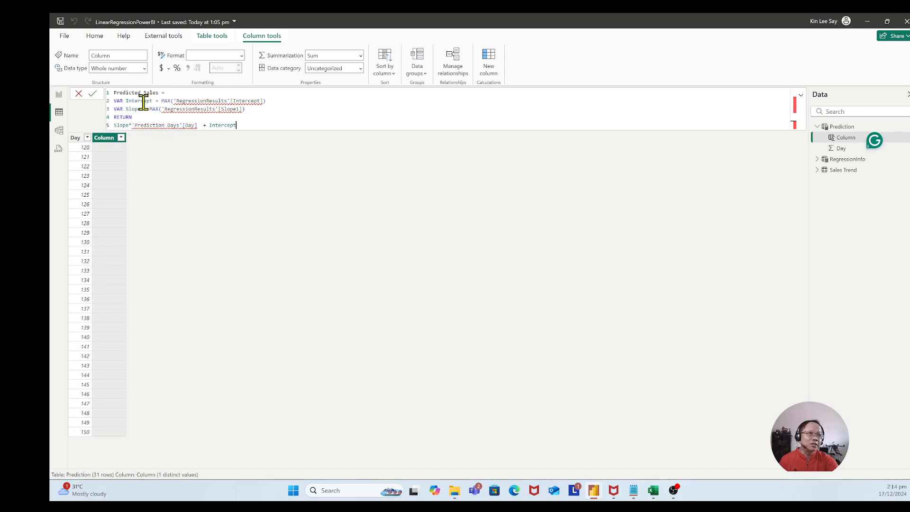
# Step: Change the table reference in the formula's Intercept variable to RegressionInfo
pyautogui.doubleClick(207, 100)
pyautogui.write('RegressionR')
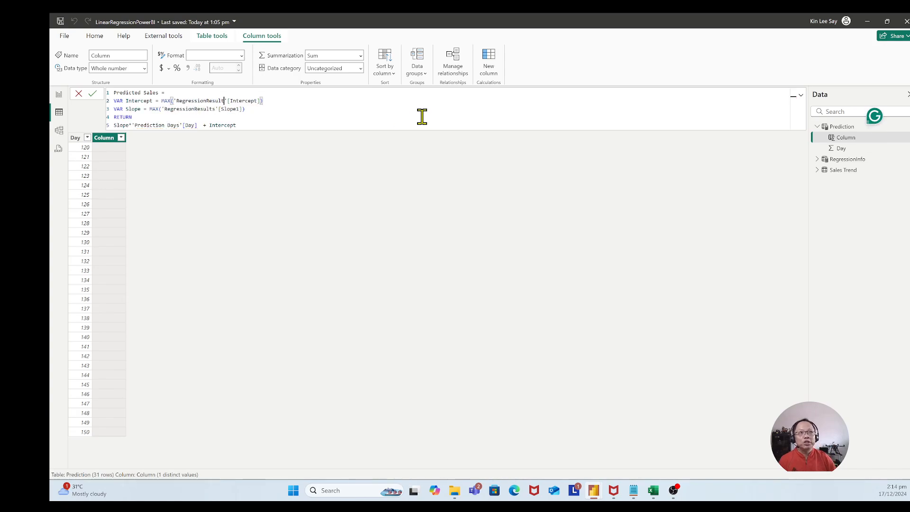
pyautogui.press('BackSpace')
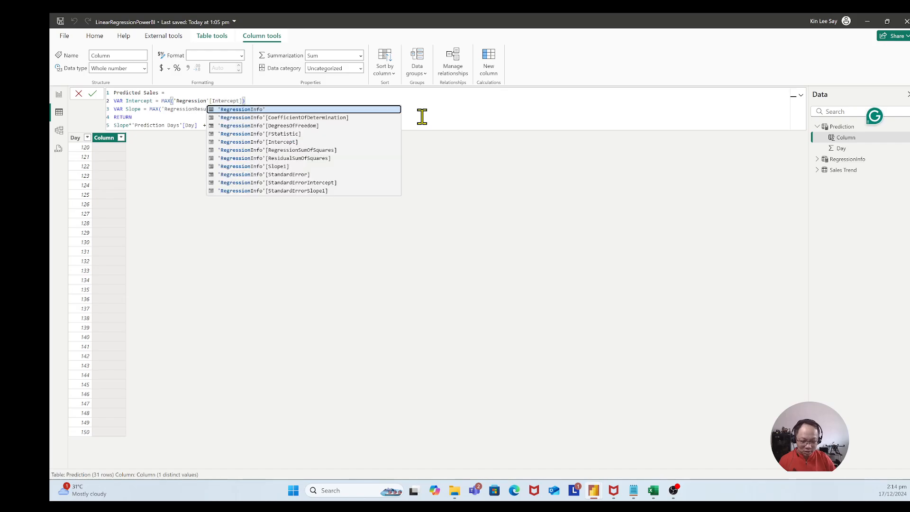
pyautogui.write('Info')
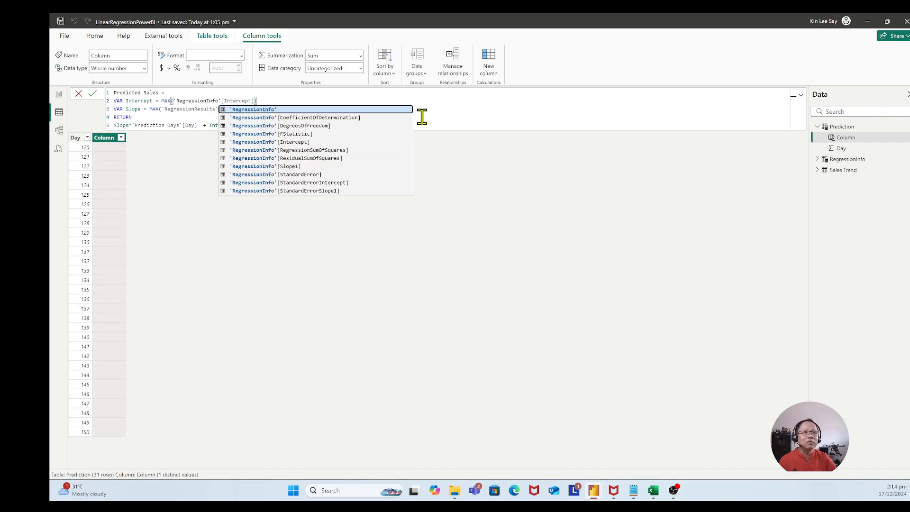
# Step: Change the table reference in the formula's Slope variable to RegressionInfo and commit the Predicted Sales column
pyautogui.doubleClick(207, 108)
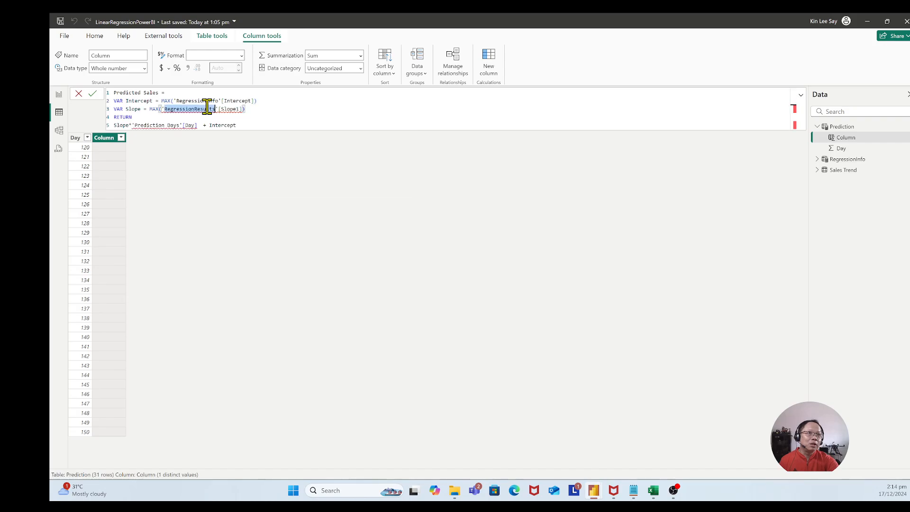
pyautogui.press('Right')
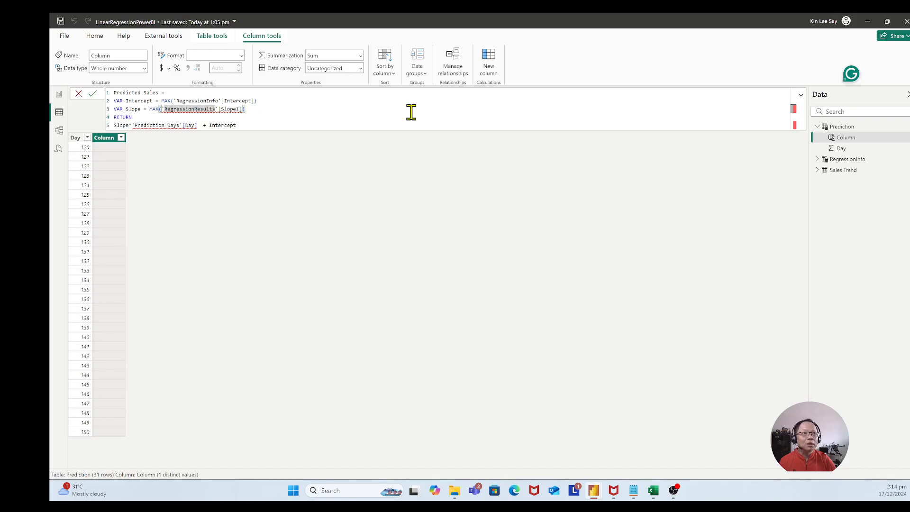
pyautogui.press('BackSpace')
pyautogui.press('BackSpace')
pyautogui.press('BackSpace')
pyautogui.press('BackSpace')
pyautogui.press('BackSpace')
pyautogui.press('BackSpace')
pyautogui.press('BackSpace')
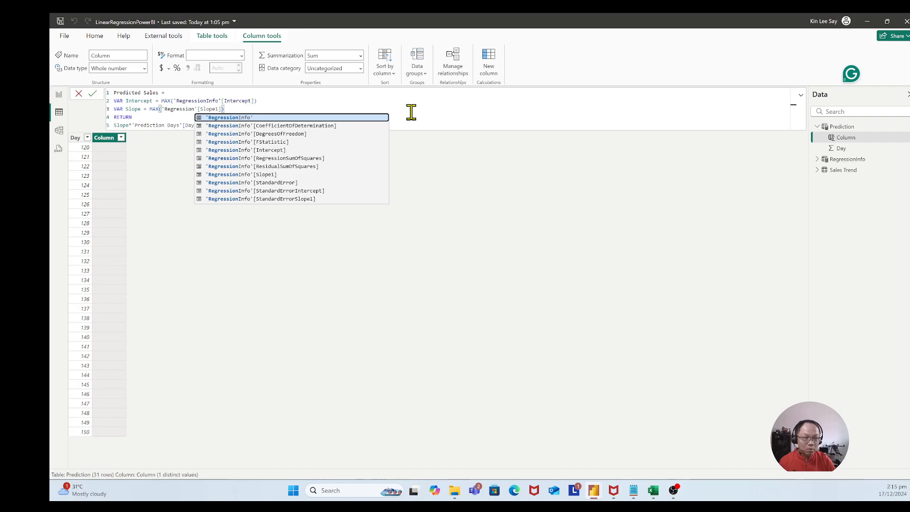
pyautogui.write('Info')
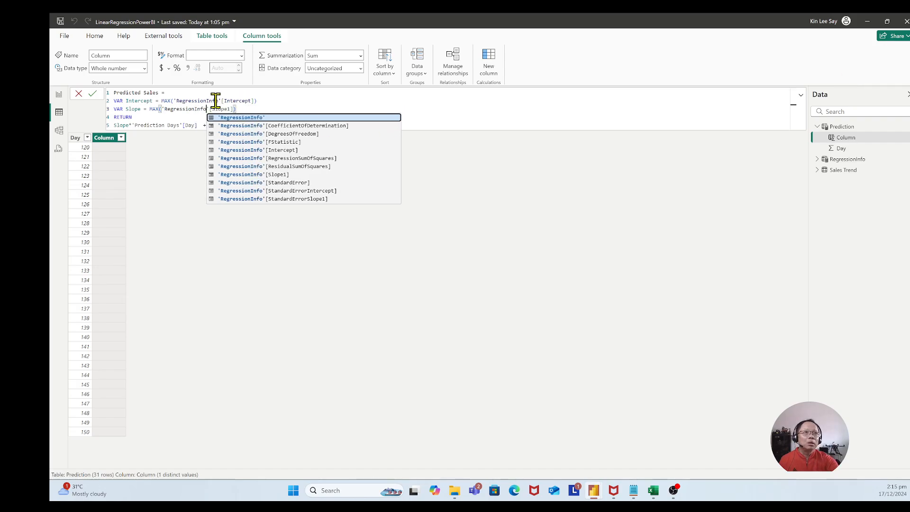
pyautogui.click(265, 95)
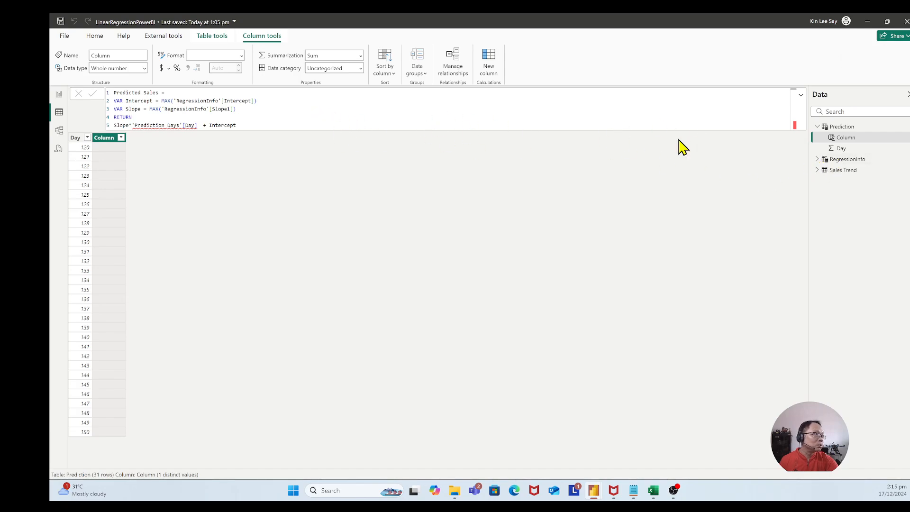
pyautogui.press('Return')
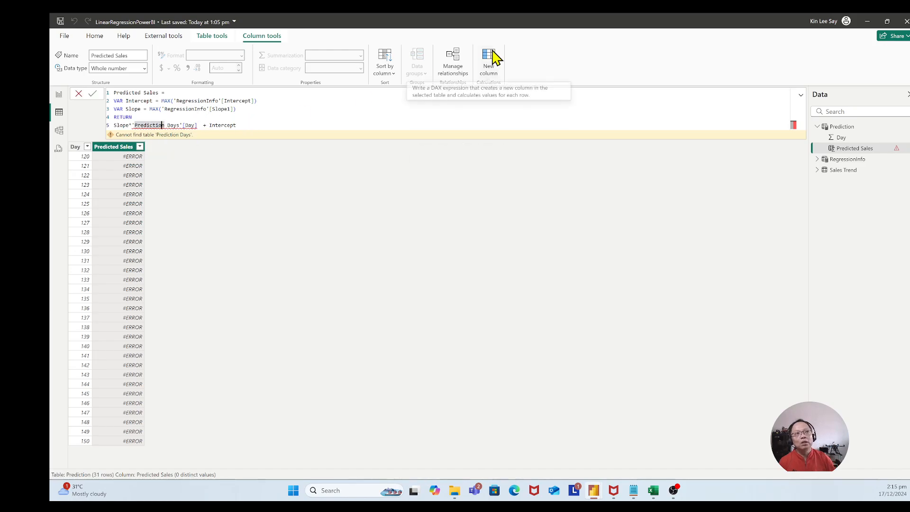
# Step: Change the table reference in the Predicted Sales formula's RETURN expression to 'Prediction'[Day]
pyautogui.press('Right')
pyautogui.press('Right')
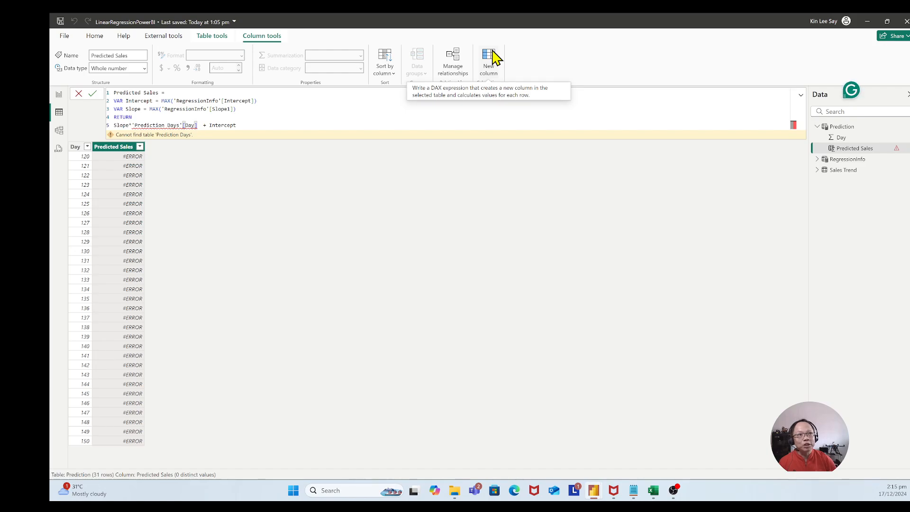
pyautogui.press('BackSpace')
pyautogui.press('BackSpace')
pyautogui.press('BackSpace')
pyautogui.press('BackSpace')
pyautogui.press('BackSpace')
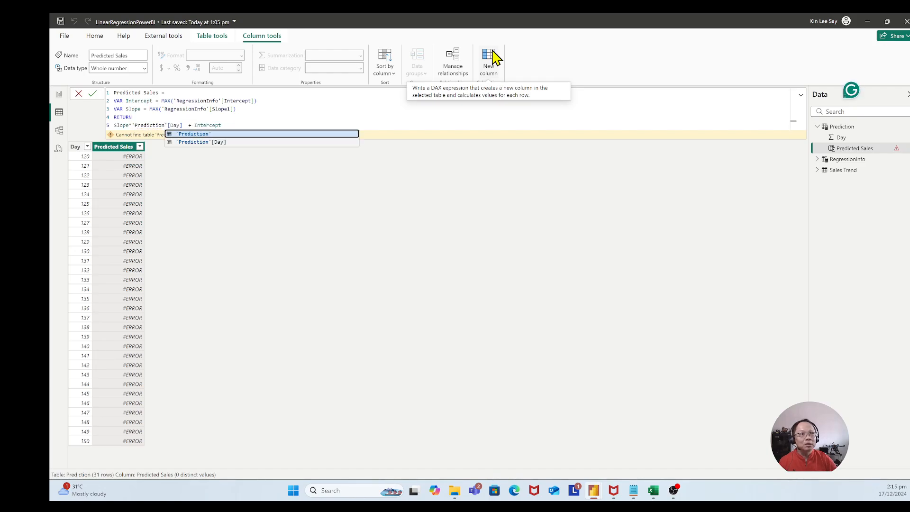
pyautogui.press('Right')
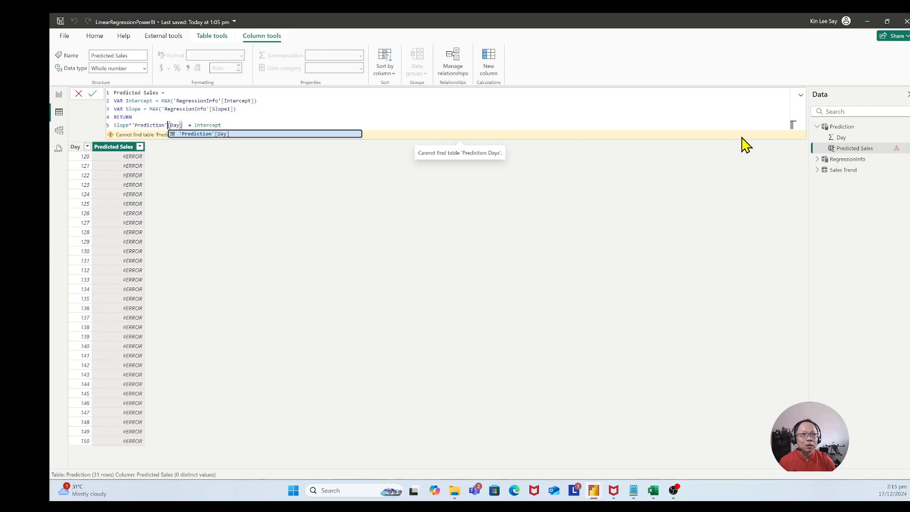
# Step: Commit the corrected Predicted Sales column formula and select the Prediction table
pyautogui.press('Right')
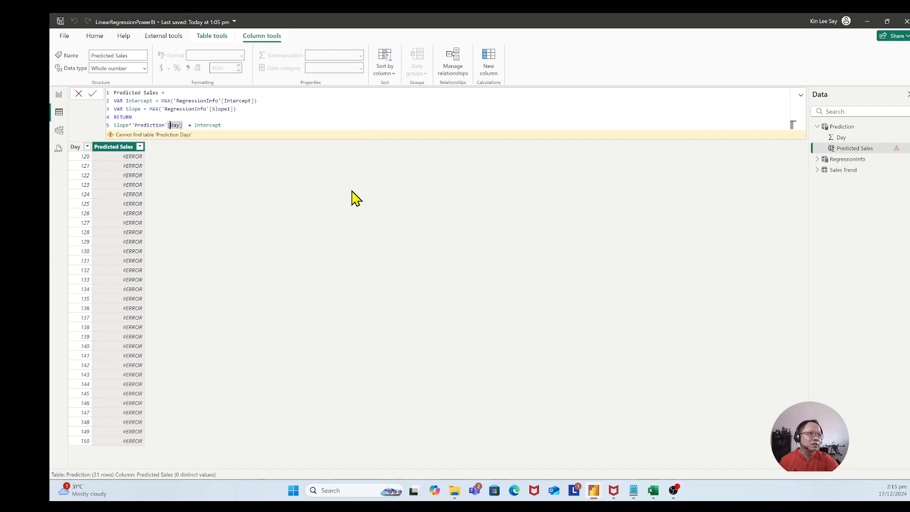
pyautogui.click(229, 125)
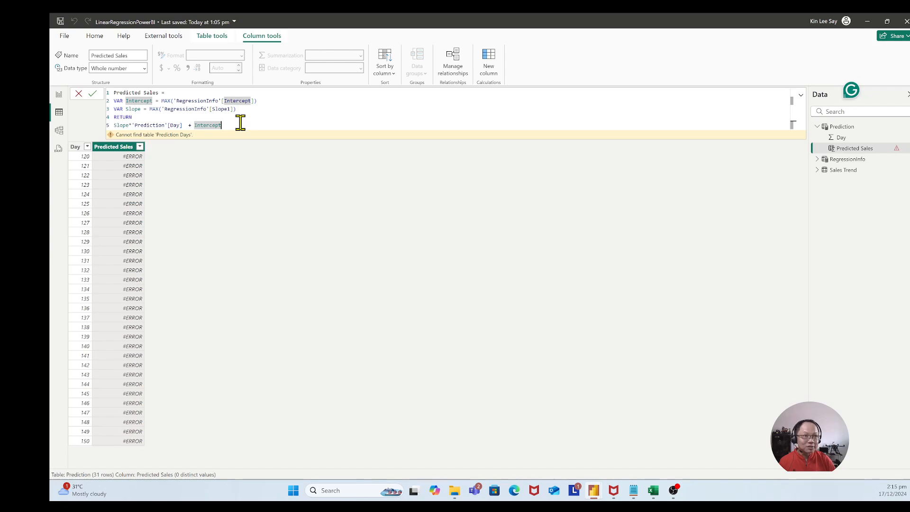
pyautogui.press('Return')
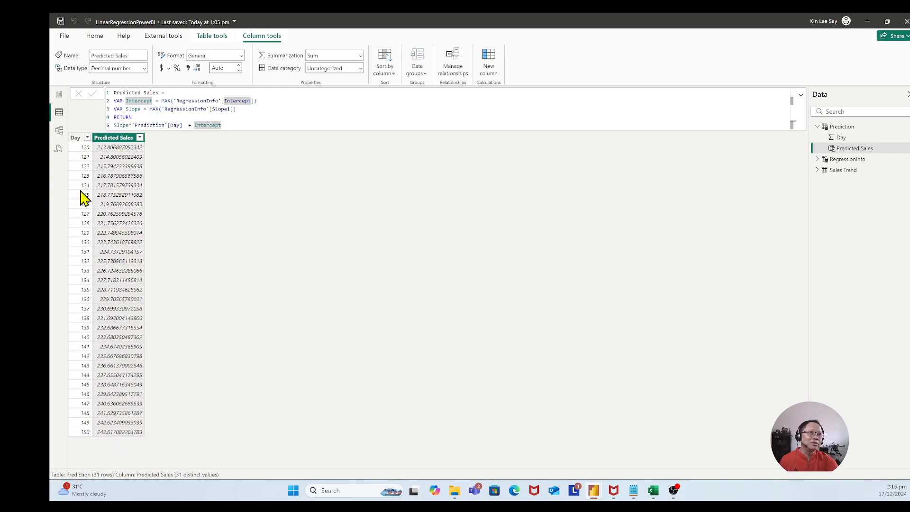
pyautogui.click(843, 126)
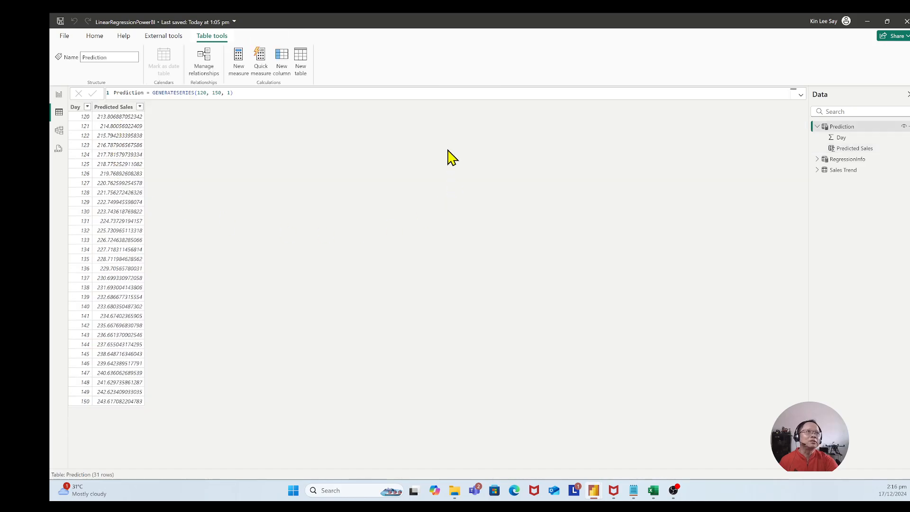
# Step: Return to the report page and shrink the Sales by Days scatter chart to free space beside it
pyautogui.click(59, 95)
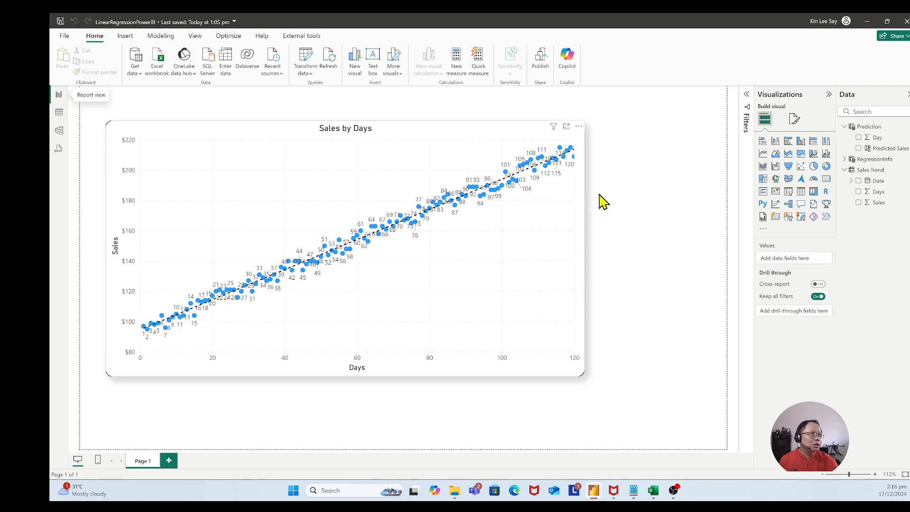
pyautogui.click(599, 138)
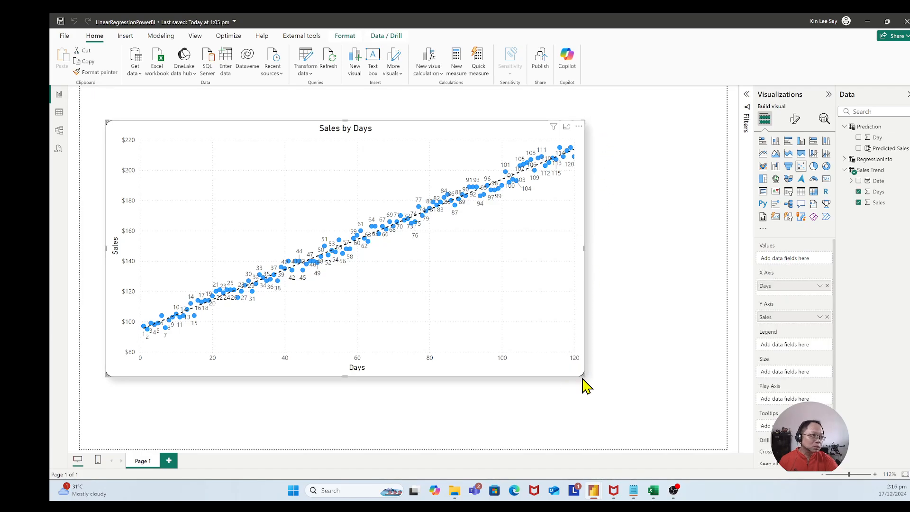
pyautogui.moveTo(579, 375); pyautogui.dragTo(545, 350)
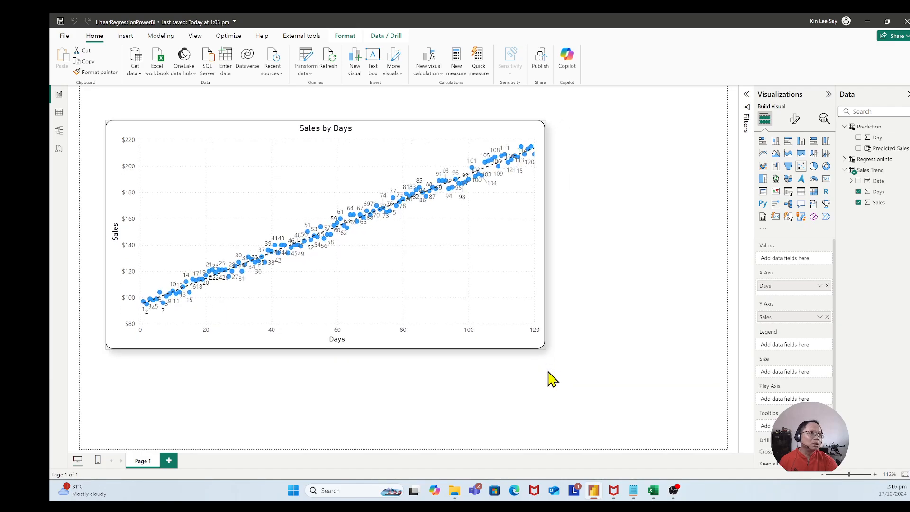
pyautogui.click(673, 219)
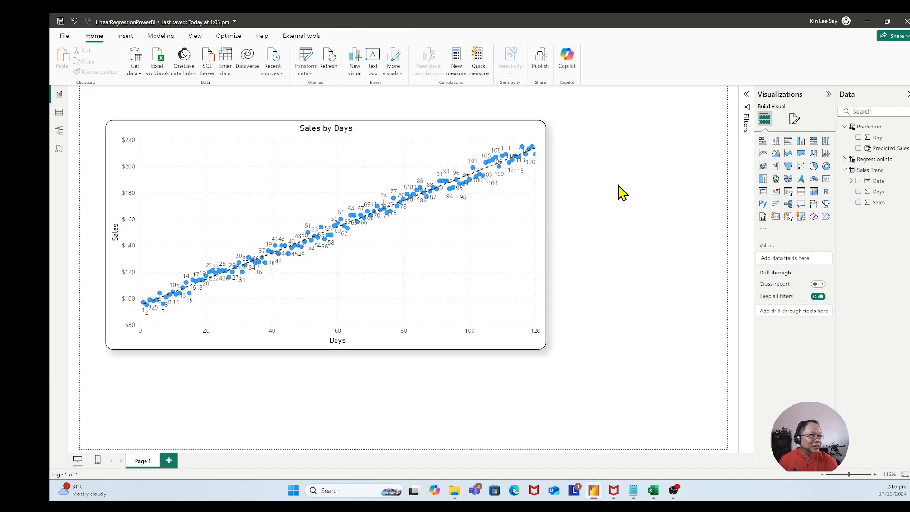
pyautogui.click(801, 204)
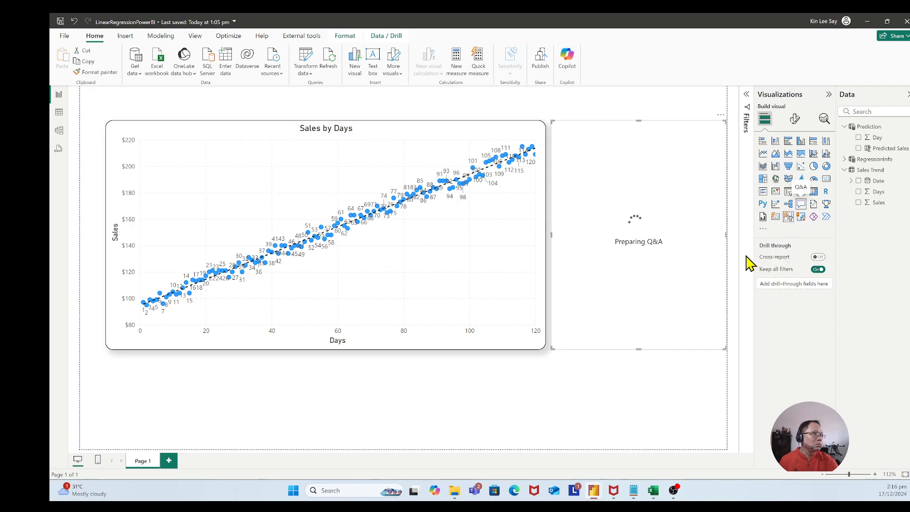
pyautogui.click(675, 389)
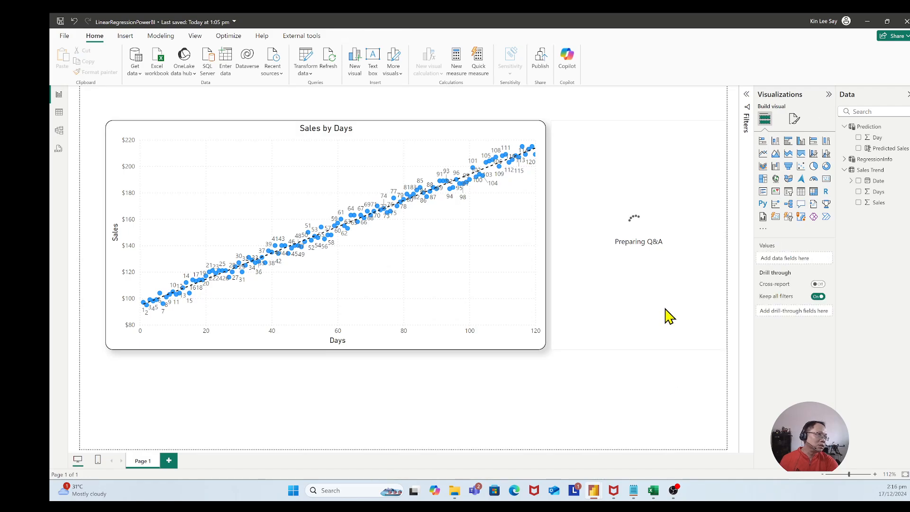
pyautogui.click(654, 328)
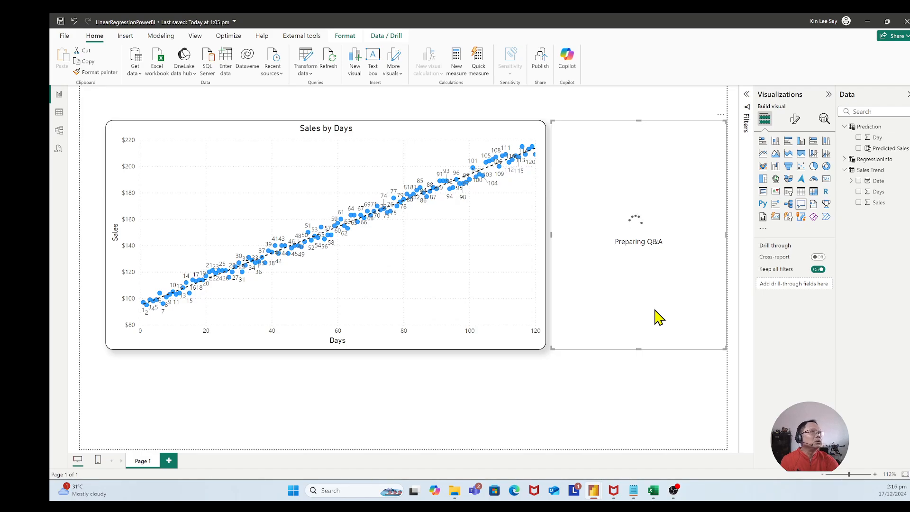
pyautogui.press('Delete')
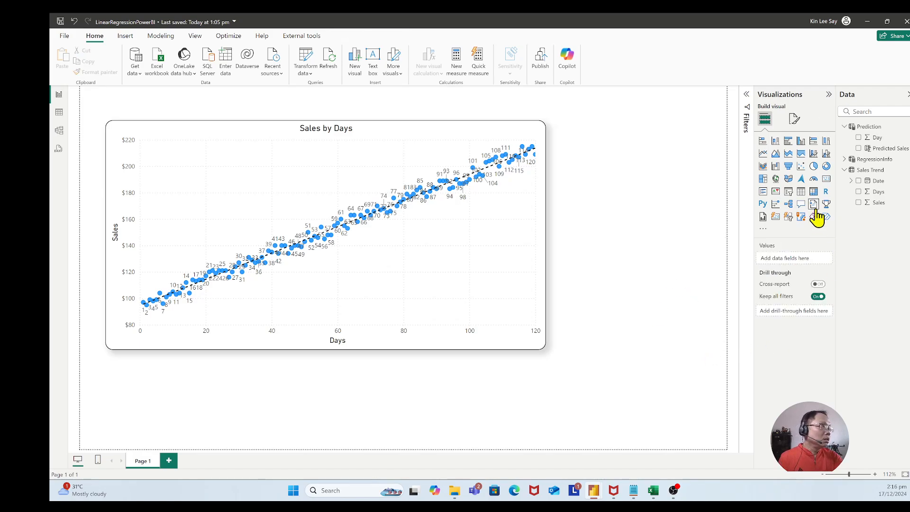
# Step: Add a table visual, place it beside the scatter chart, and stretch it down to nearly the page's lower edge
pyautogui.click(801, 192)
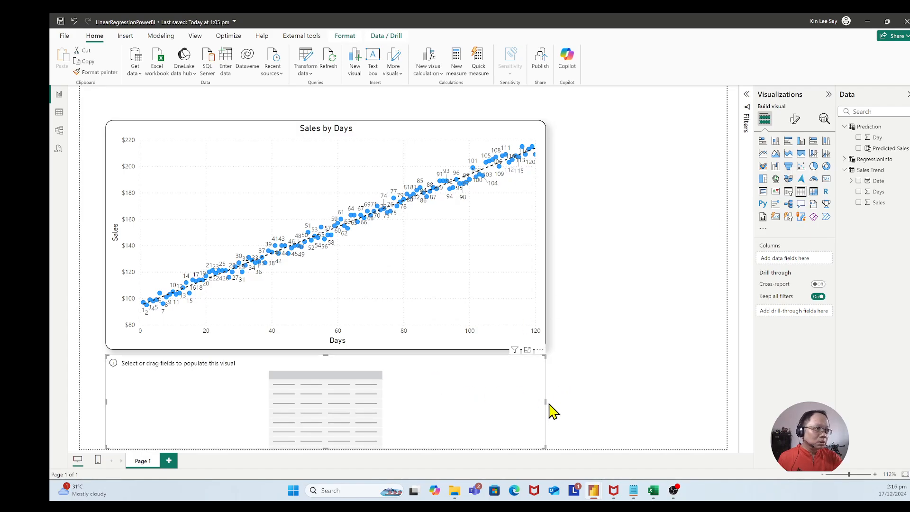
pyautogui.moveTo(548, 403); pyautogui.dragTo(679, 167)
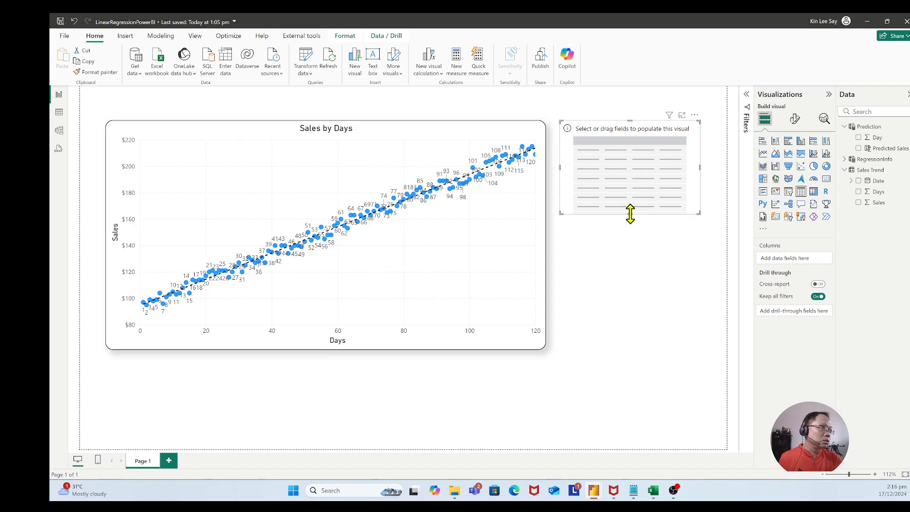
pyautogui.moveTo(630, 214); pyautogui.dragTo(632, 433)
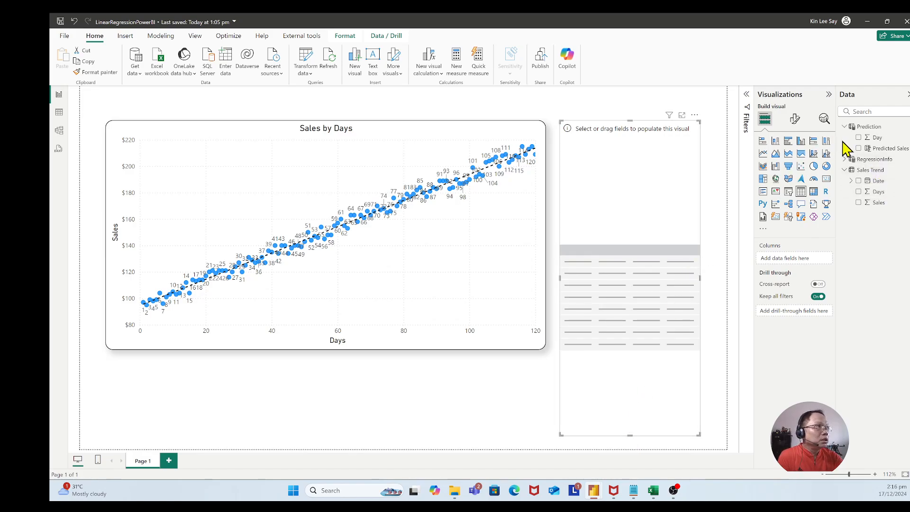
# Step: Add the Prediction table's Day field to the table visual, rename it Day, and set it to Don't summarize
pyautogui.moveTo(877, 134)
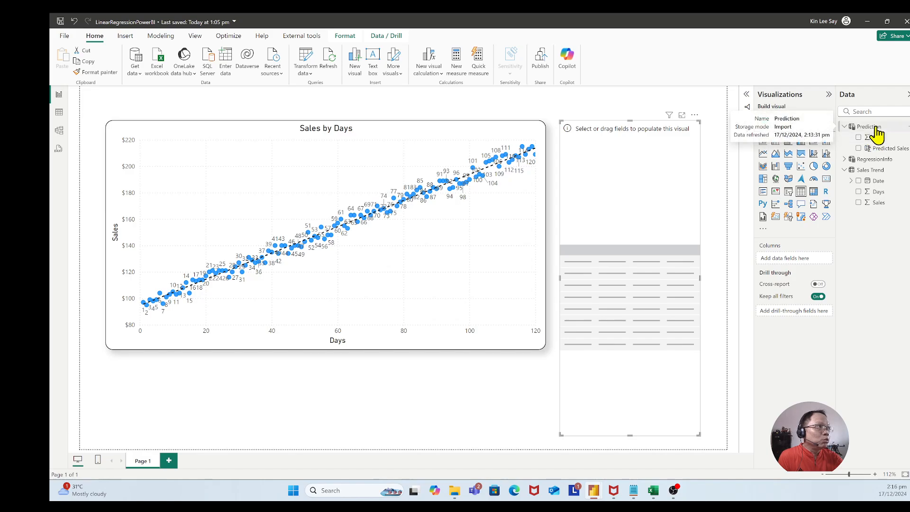
pyautogui.moveTo(875, 138); pyautogui.dragTo(583, 155)
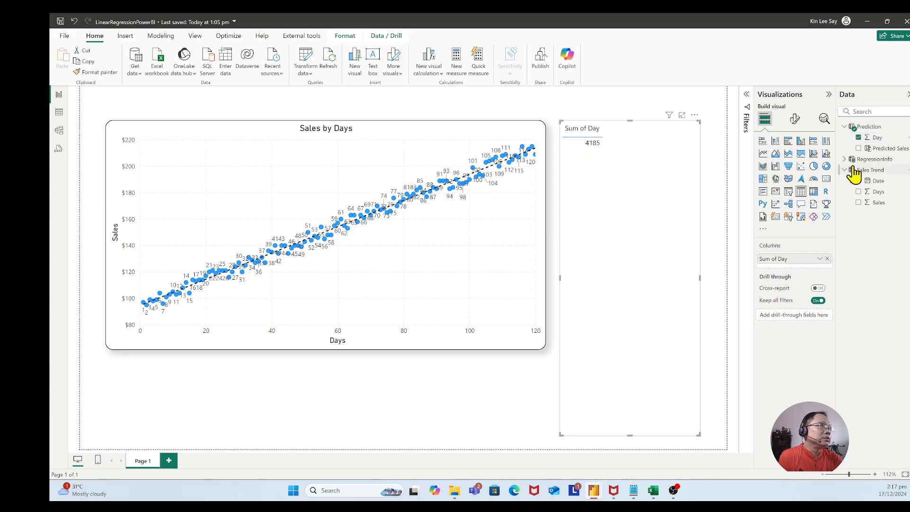
pyautogui.doubleClick(779, 260)
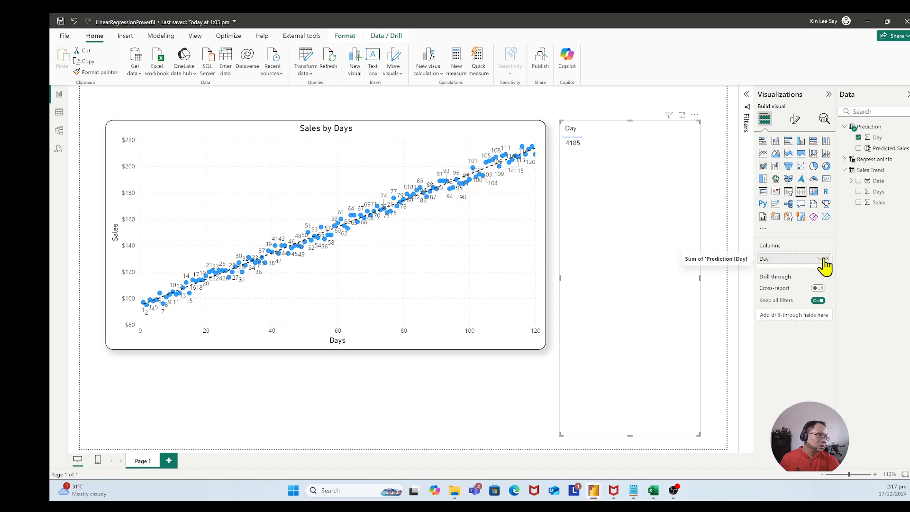
pyautogui.click(822, 259)
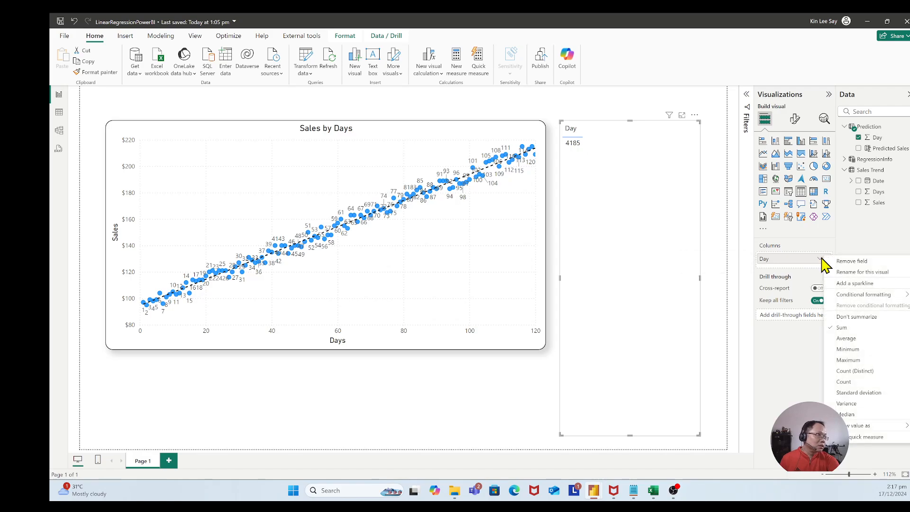
pyautogui.click(855, 317)
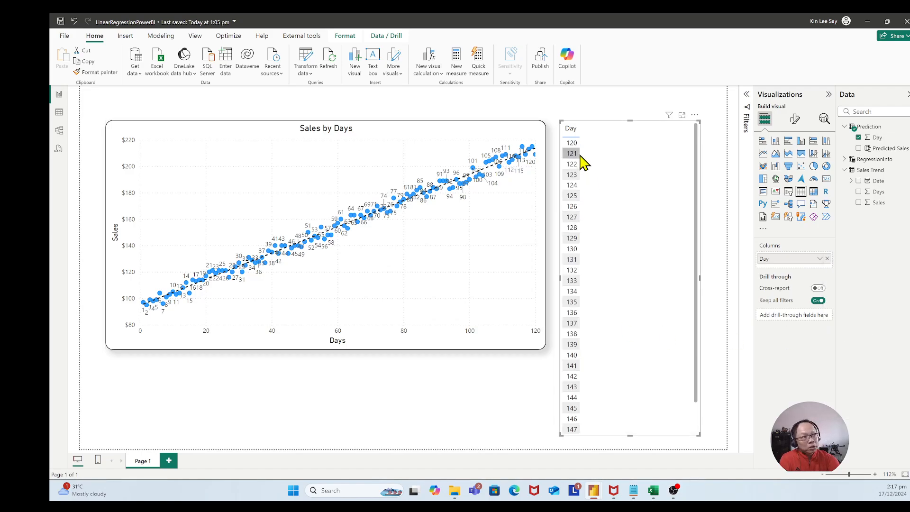
pyautogui.scroll(-1, 699, 227)
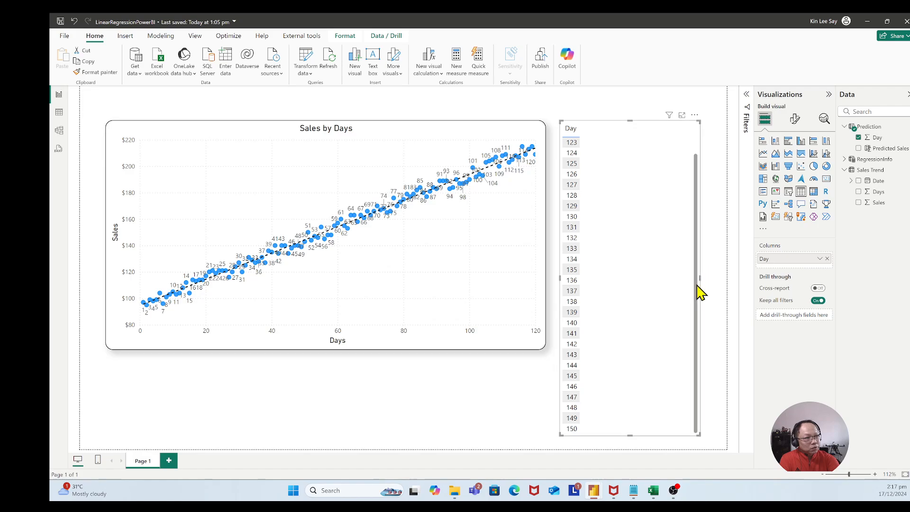
pyautogui.scroll(1, 701, 246)
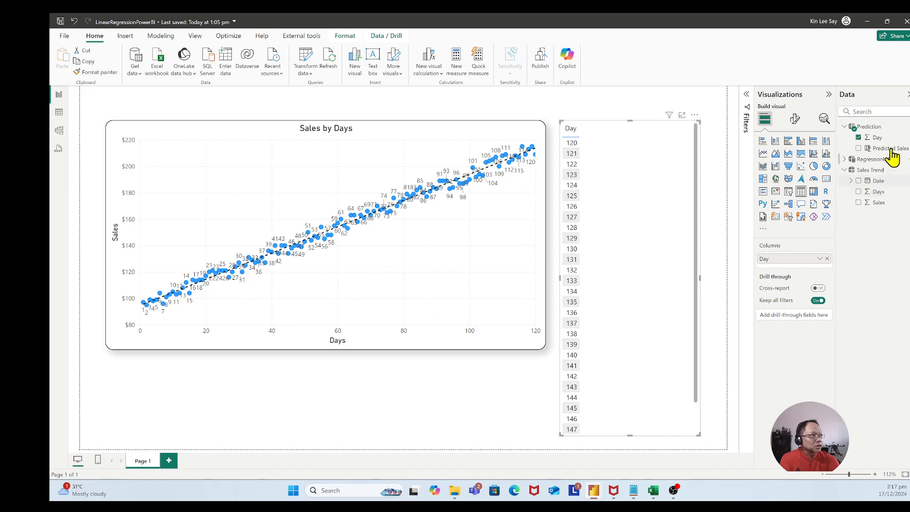
# Step: Add the Predicted Sales field to the table visual and rename its column Predicted Sales
pyautogui.moveTo(892, 156); pyautogui.dragTo(690, 173)
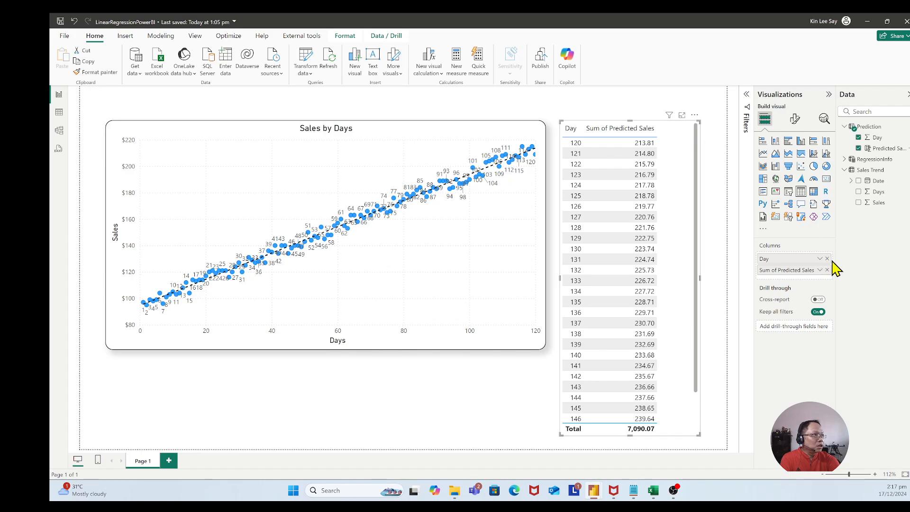
pyautogui.doubleClick(805, 271)
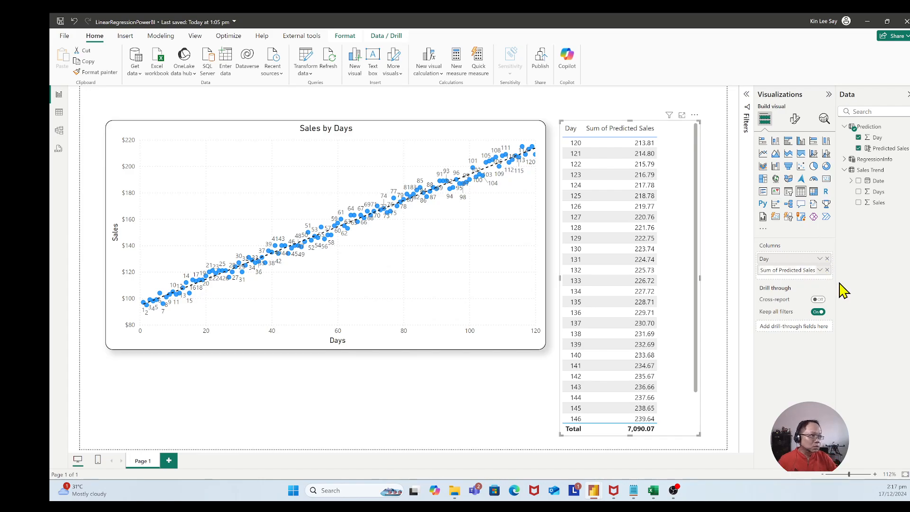
pyautogui.press('Left')
pyautogui.press('Left')
pyautogui.press('Left')
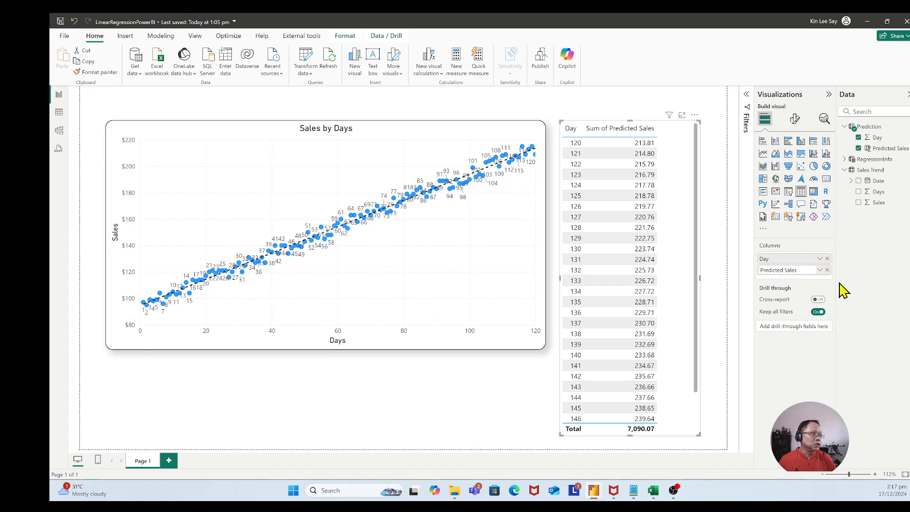
pyautogui.press('Return')
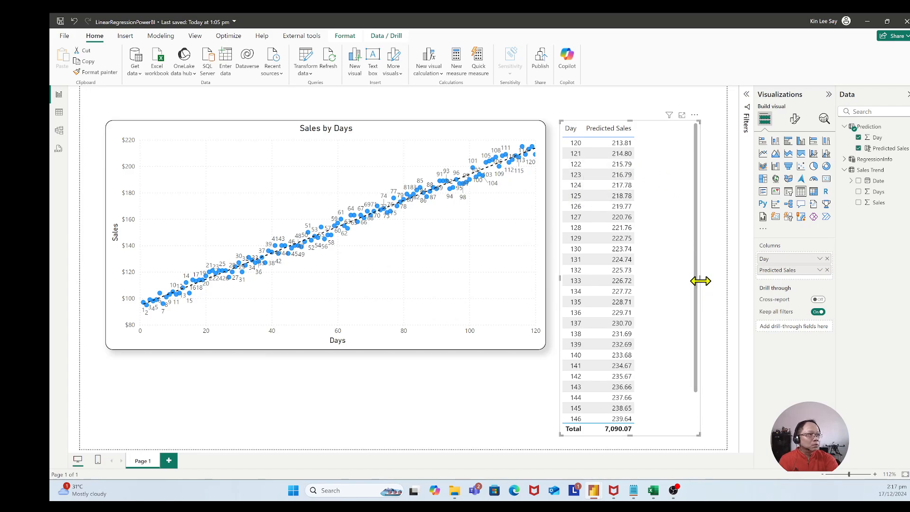
# Step: Narrow the table visual to fit closely around its Day and Predicted Sales columns
pyautogui.click(677, 286)
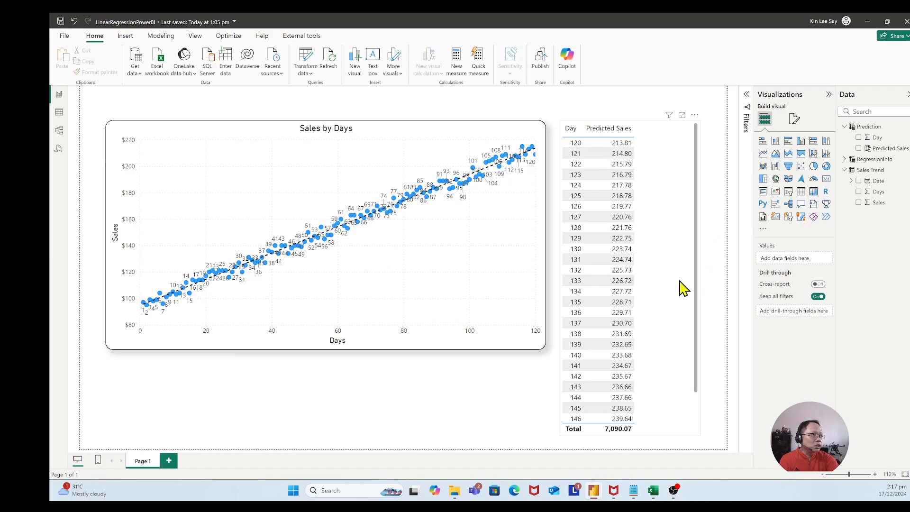
pyautogui.click(700, 287)
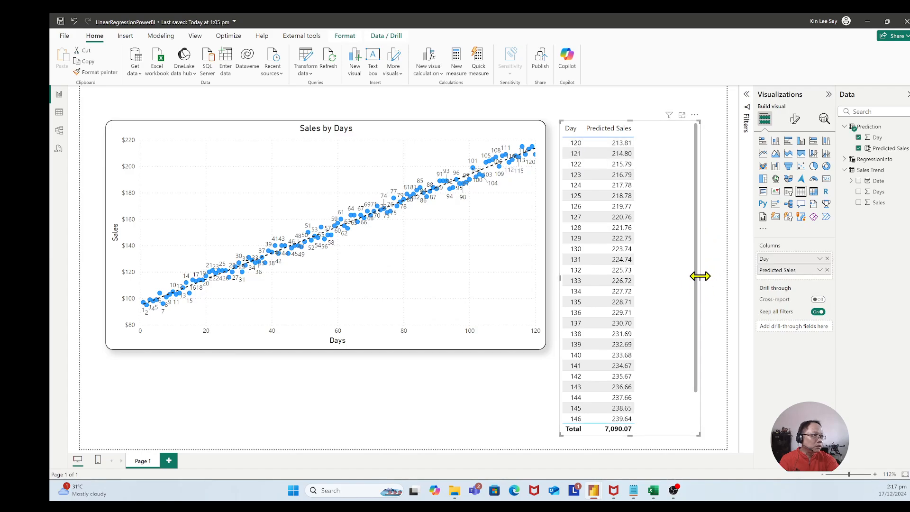
pyautogui.moveTo(699, 276); pyautogui.dragTo(652, 290)
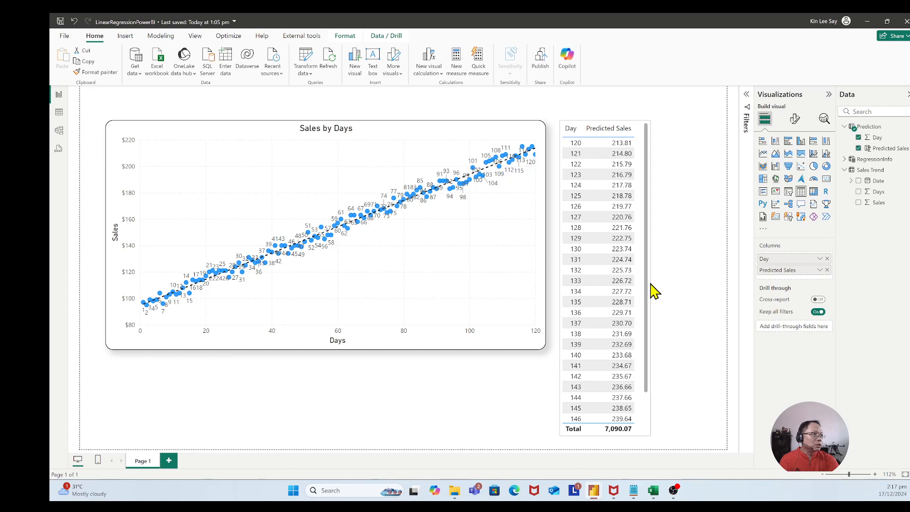
pyautogui.click(675, 256)
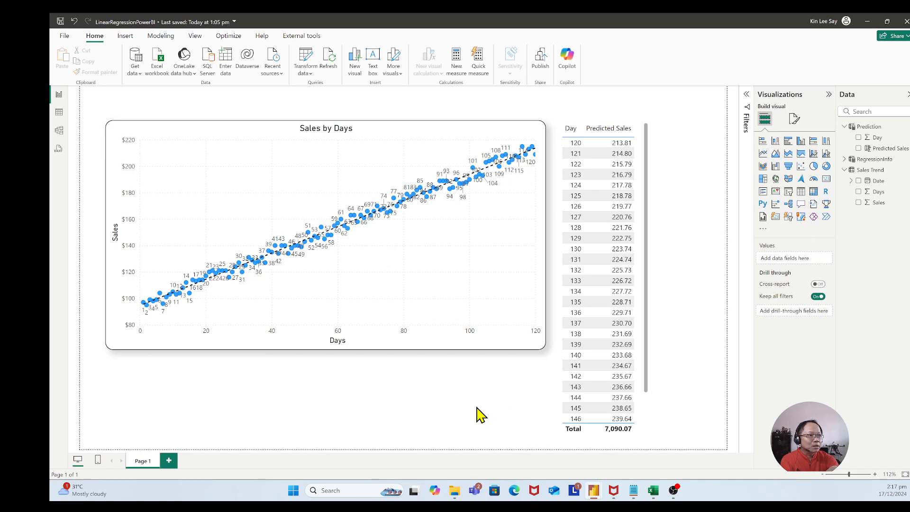
# Step: Add a slicer on the Prediction table's Day field beneath the scatter chart and set its style to Tile
pyautogui.click(788, 193)
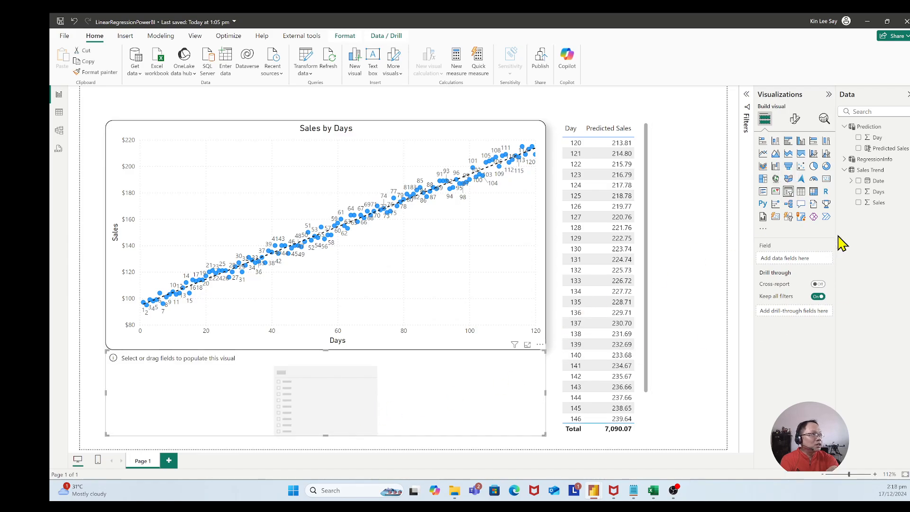
pyautogui.moveTo(875, 142); pyautogui.dragTo(808, 268)
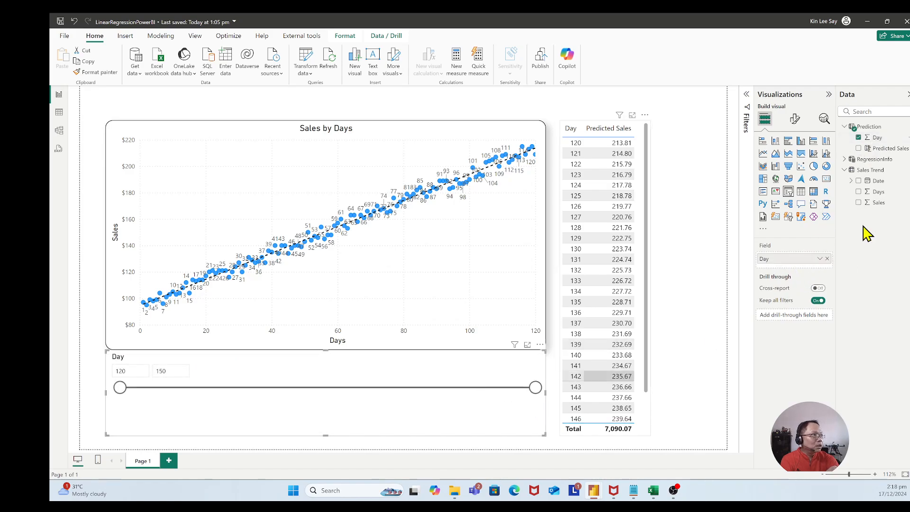
pyautogui.click(796, 121)
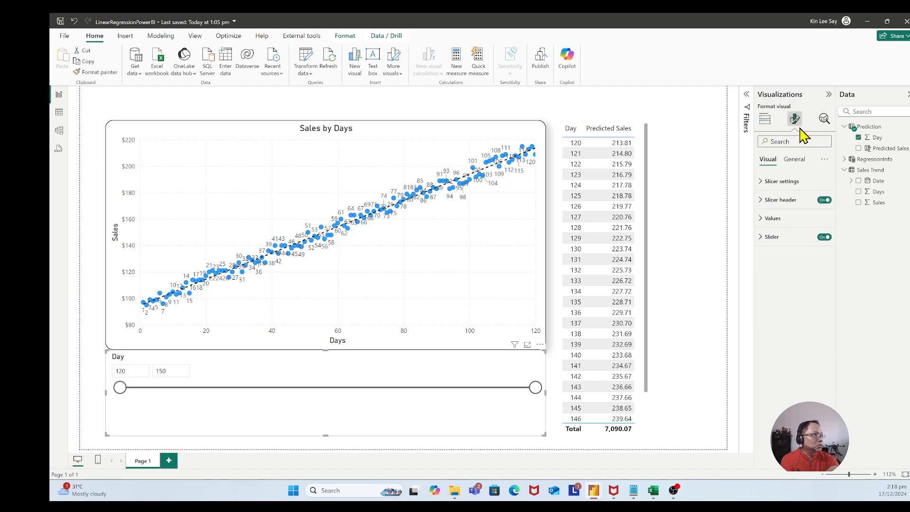
pyautogui.click(790, 184)
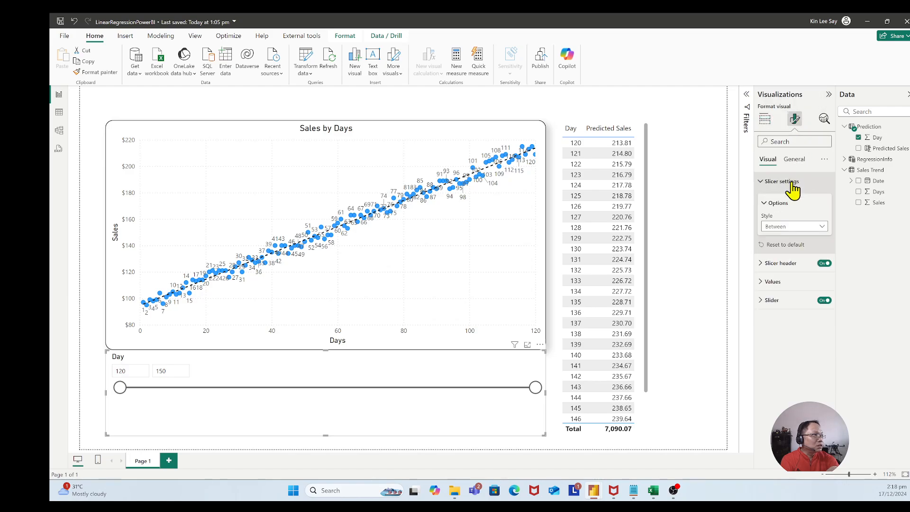
pyautogui.click(789, 227)
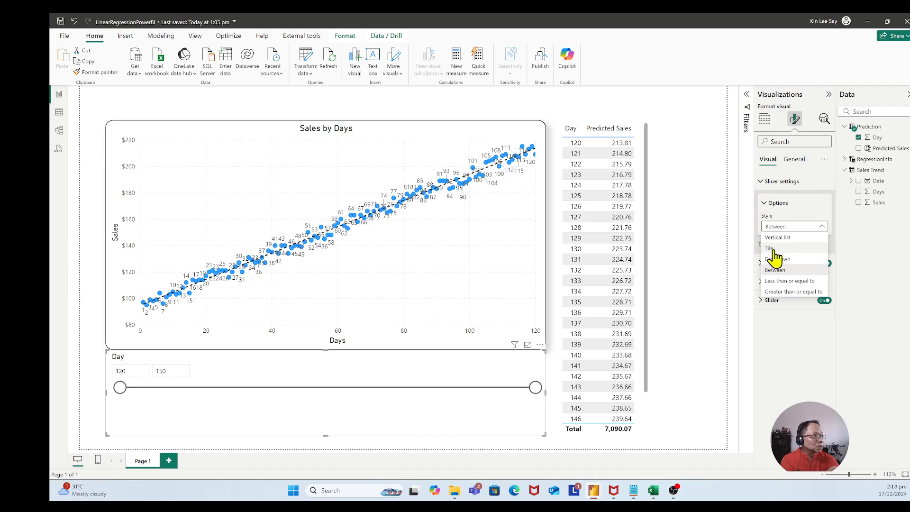
pyautogui.click(773, 248)
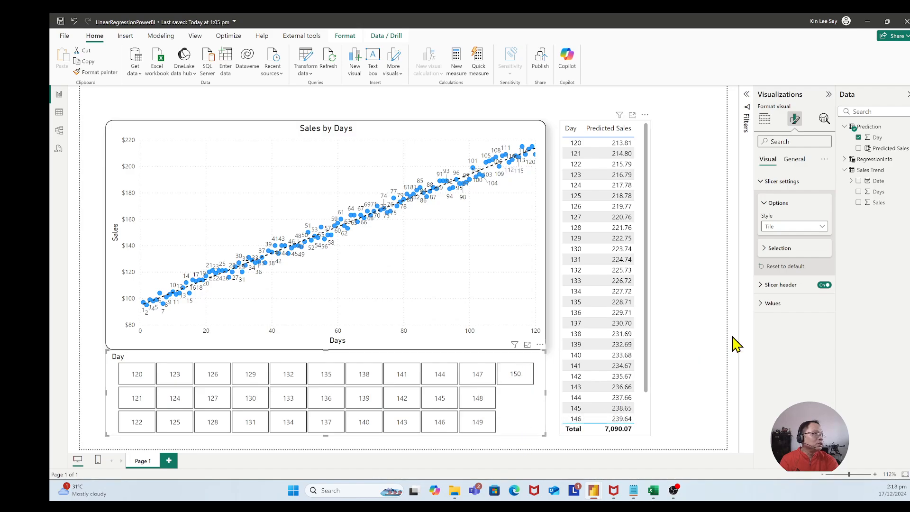
# Step: Turn on the Day slicer's Select all option and stretch the slicer down to the page's lower edge
pyautogui.click(669, 228)
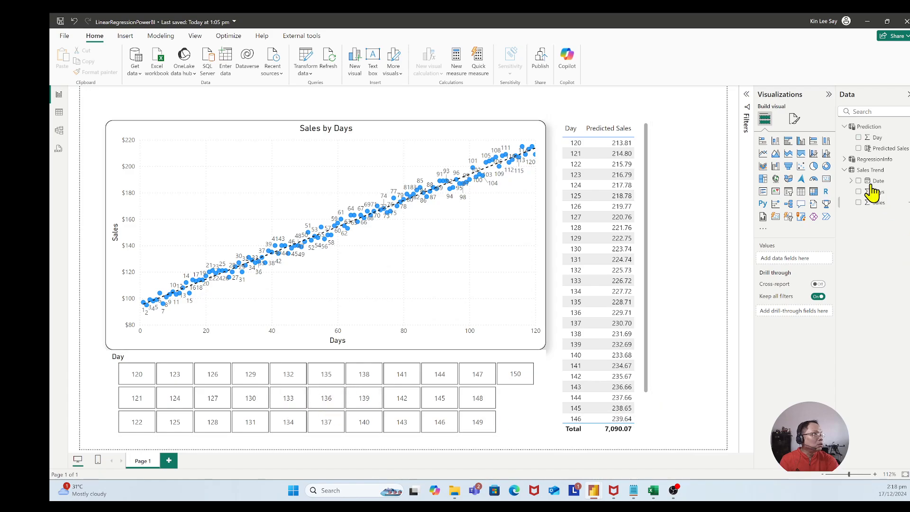
pyautogui.click(796, 119)
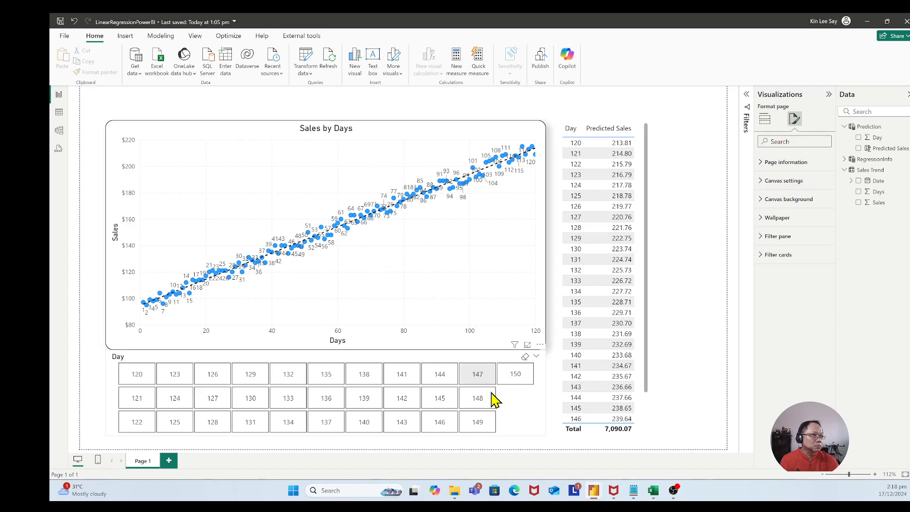
pyautogui.click(514, 409)
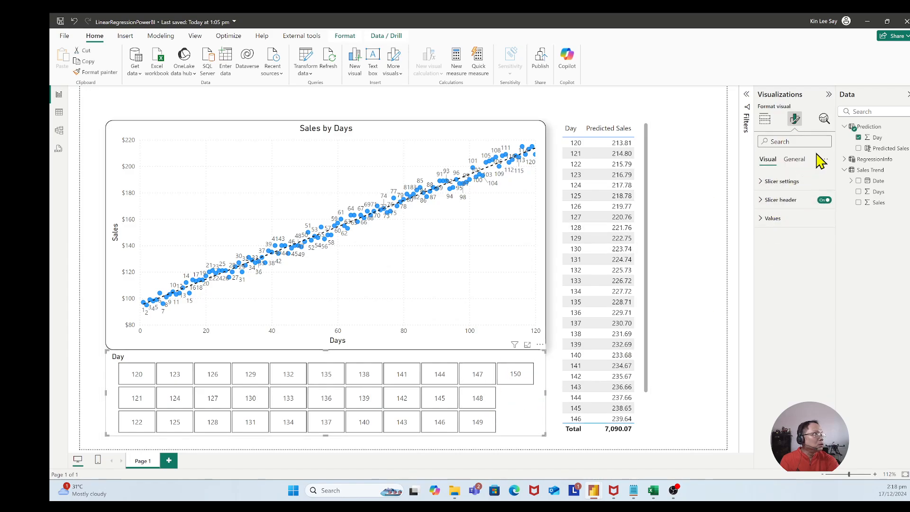
pyautogui.click(800, 161)
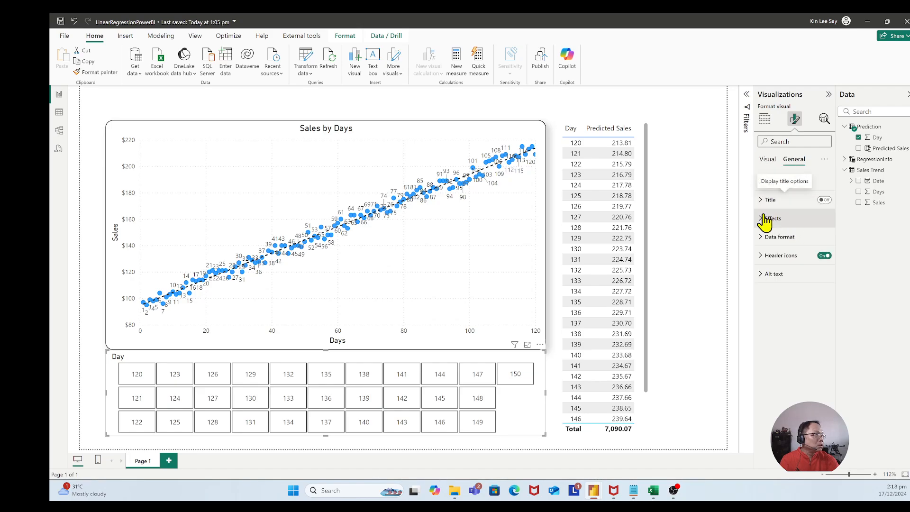
pyautogui.click(768, 164)
pyautogui.click(758, 186)
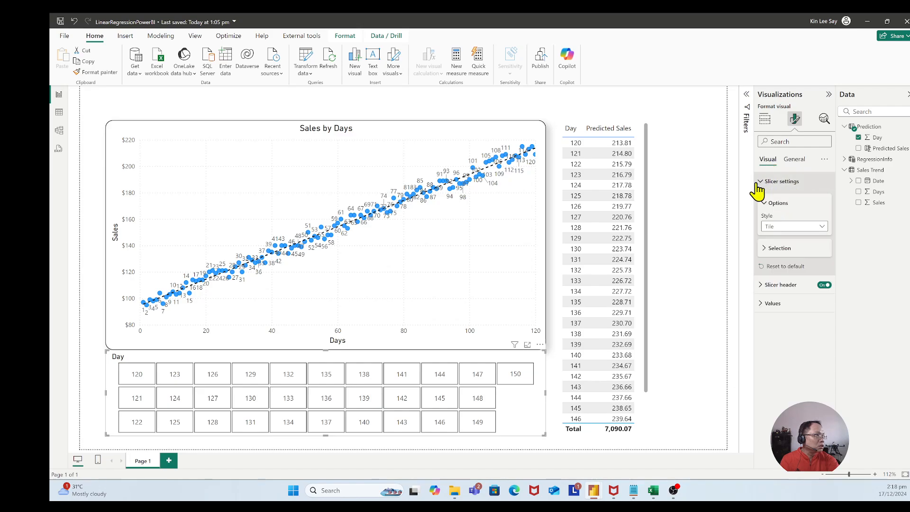
pyautogui.click(768, 249)
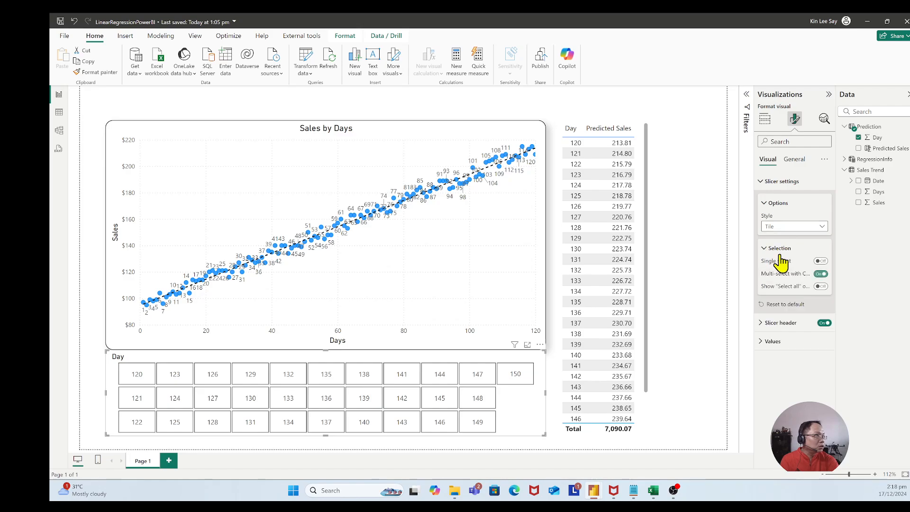
pyautogui.click(821, 287)
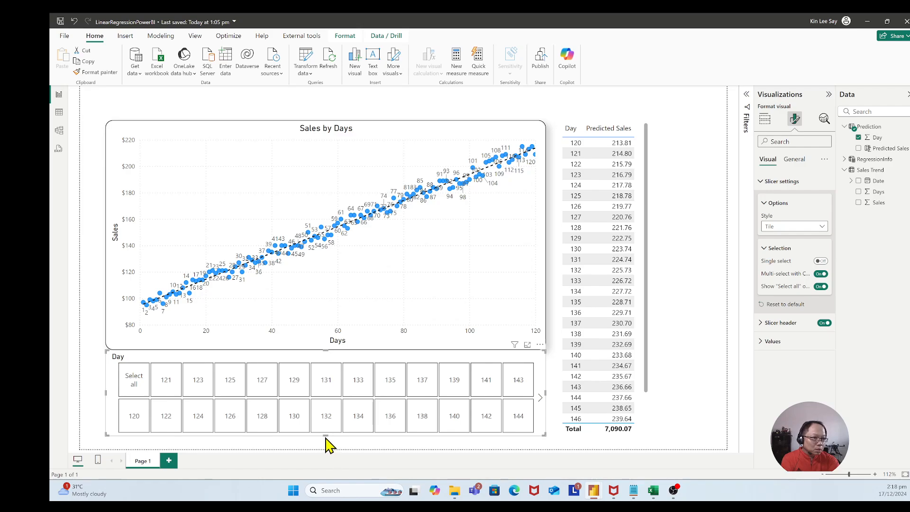
pyautogui.moveTo(324, 435); pyautogui.dragTo(326, 462)
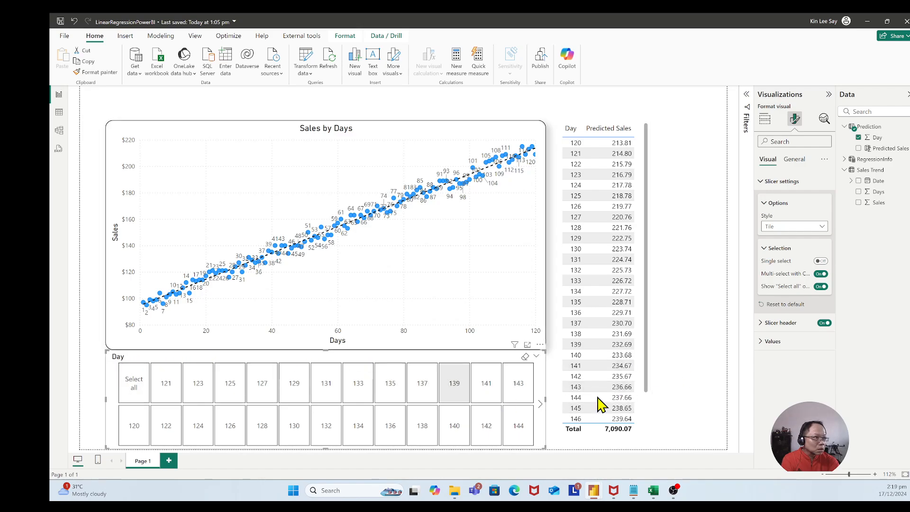
# Step: Browse the Day slicer through to its last tiles and move the prediction table slightly further away from the scatter chart
pyautogui.moveTo(605, 129); pyautogui.dragTo(697, 128)
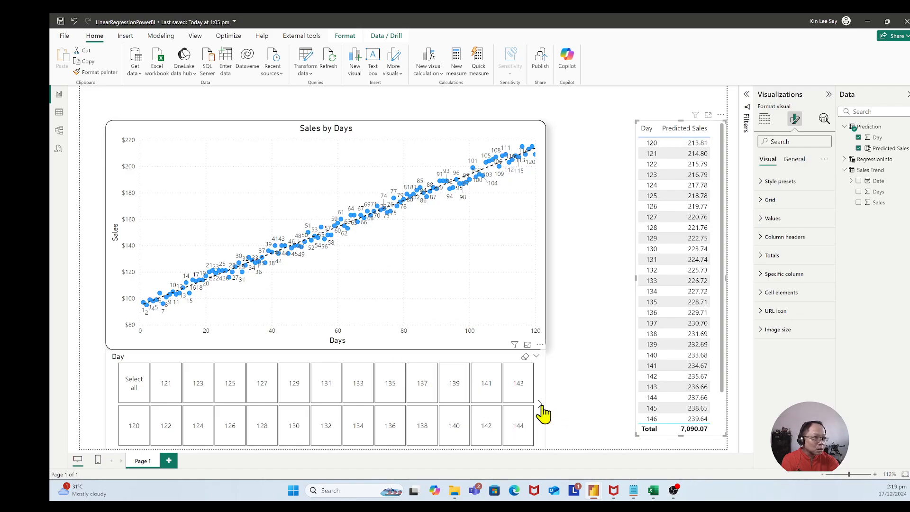
pyautogui.moveTo(543, 413)
pyautogui.mouseDown()
pyautogui.moveTo(559, 413)
pyautogui.moveTo(532, 406)
pyautogui.moveTo(540, 408)
pyautogui.mouseUp()
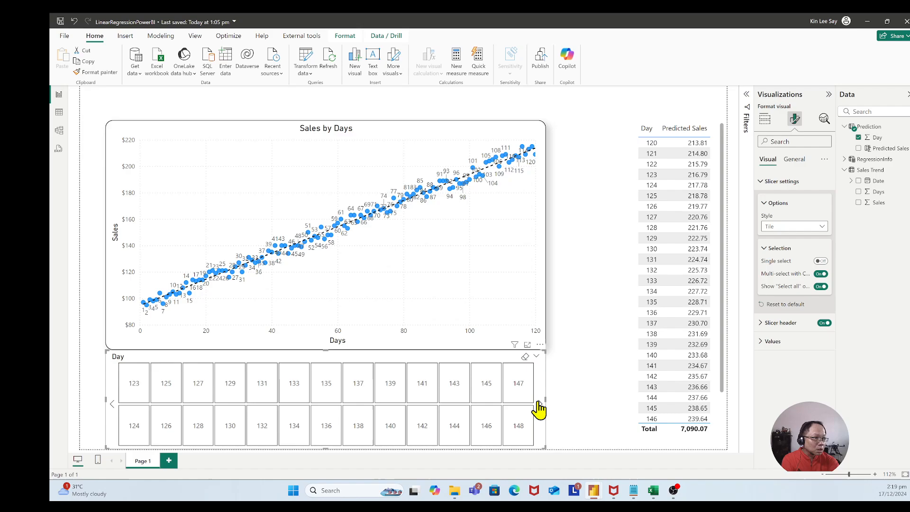
pyautogui.click(540, 405)
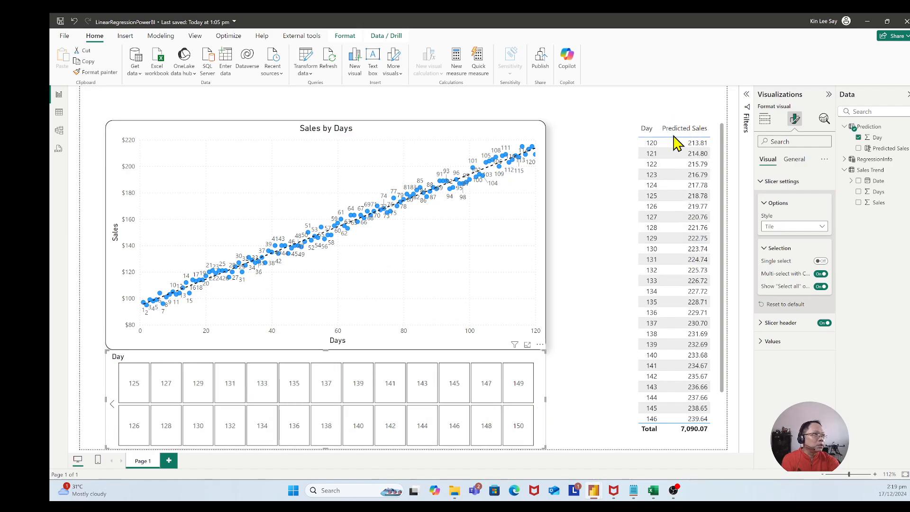
pyautogui.moveTo(717, 179); pyautogui.dragTo(664, 173)
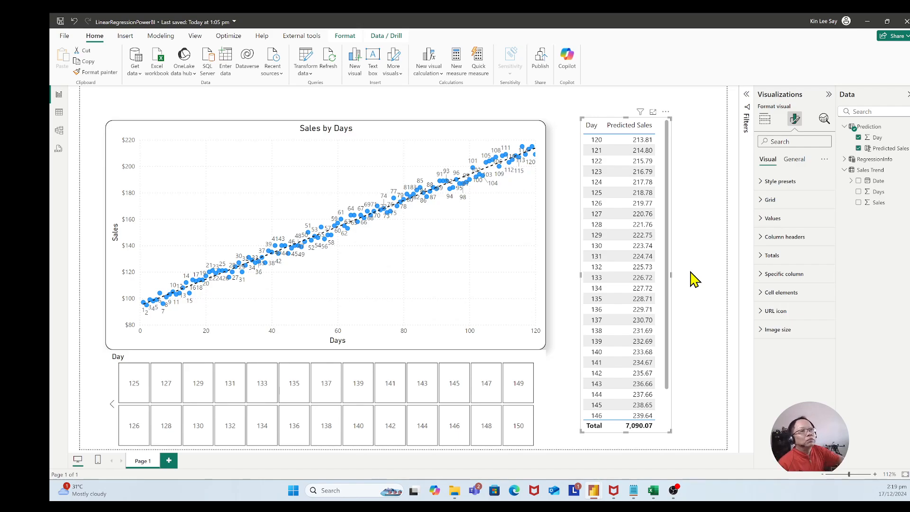
# Step: Test the Day slicer by filtering the table to day 140 and reselecting all days
pyautogui.click(357, 429)
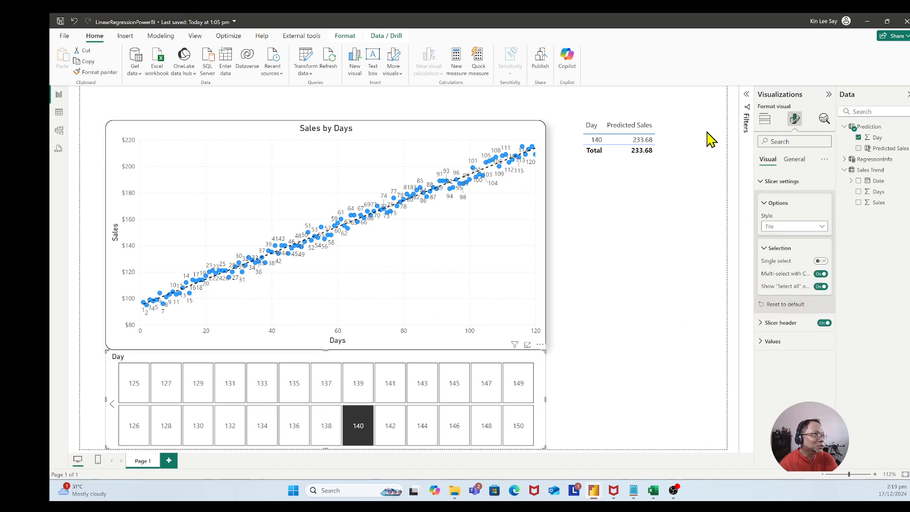
pyautogui.click(113, 405)
pyautogui.click(113, 406)
pyautogui.click(112, 407)
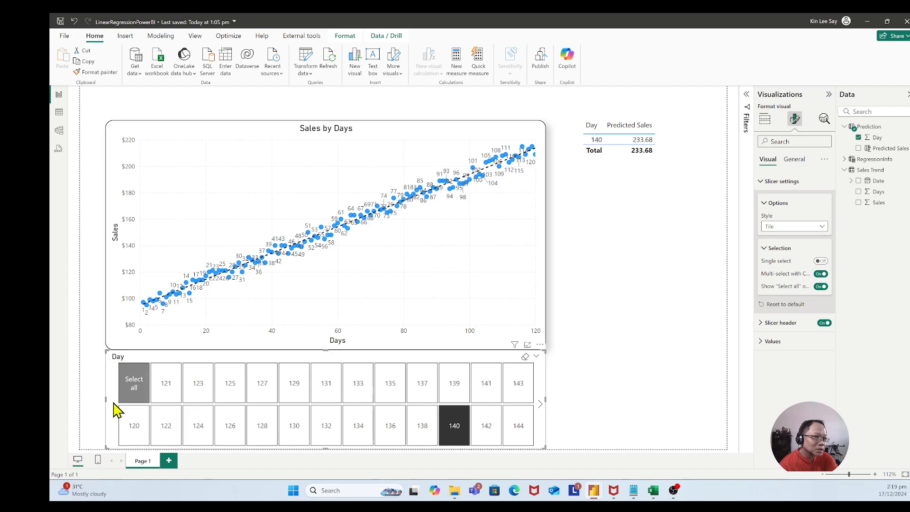
pyautogui.click(134, 386)
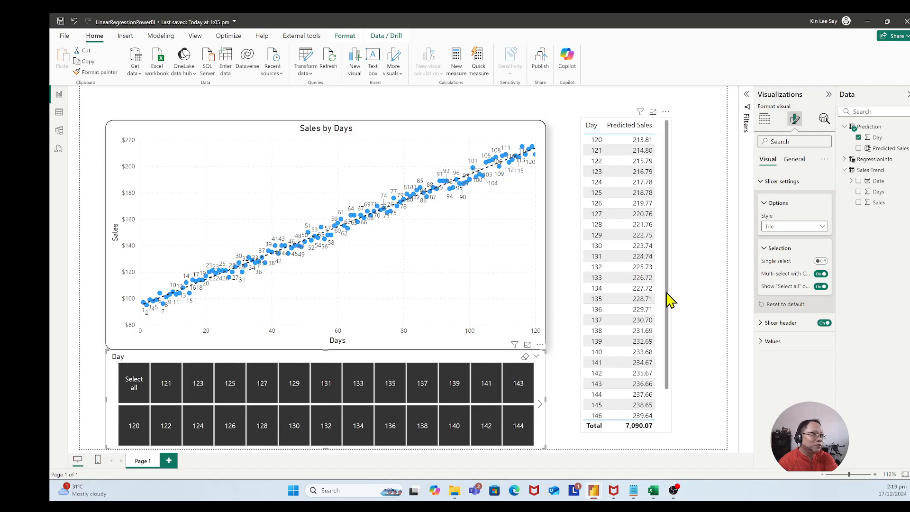
# Step: Show the prediction table's last days, switch to the LinearRegressionExcelDemo workbook in Excel, and place its reduced window beside that table
pyautogui.moveTo(668, 298); pyautogui.dragTo(669, 352)
pyautogui.click(644, 375)
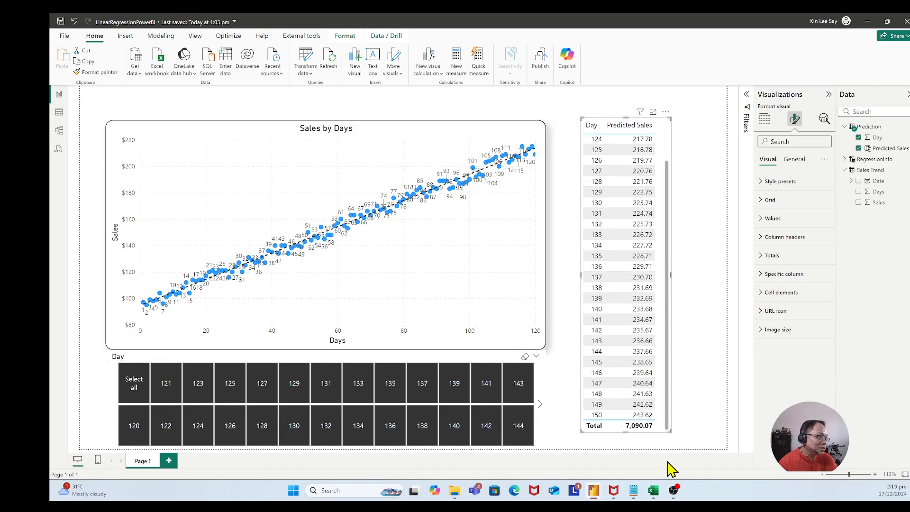
pyautogui.click(656, 492)
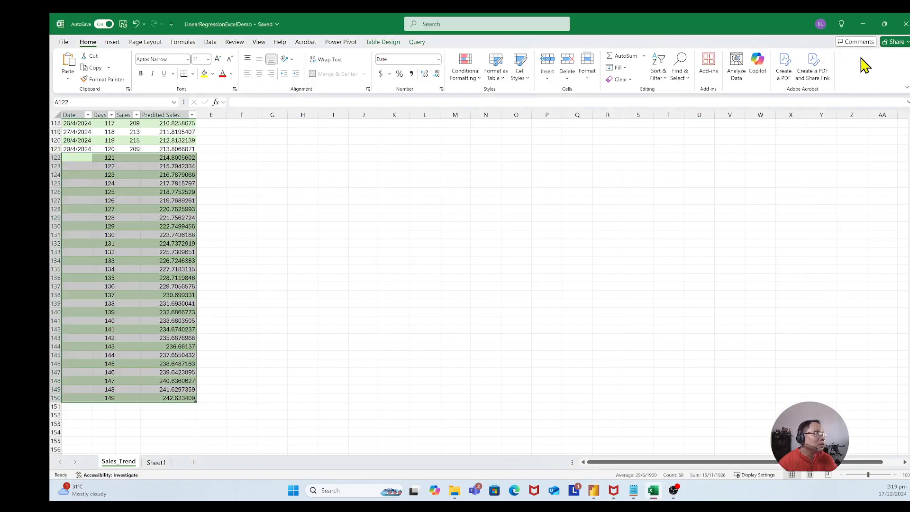
pyautogui.click(884, 24)
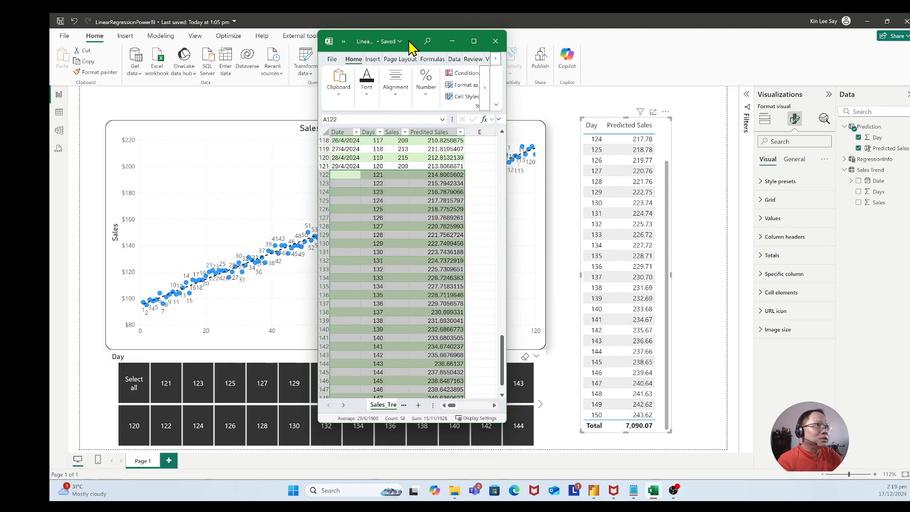
pyautogui.moveTo(409, 42); pyautogui.dragTo(476, 48)
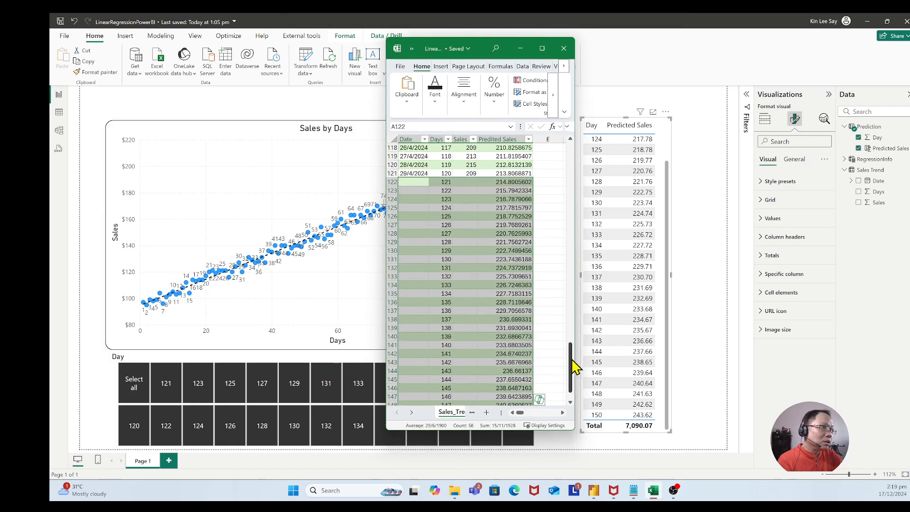
pyautogui.moveTo(574, 368); pyautogui.dragTo(573, 393)
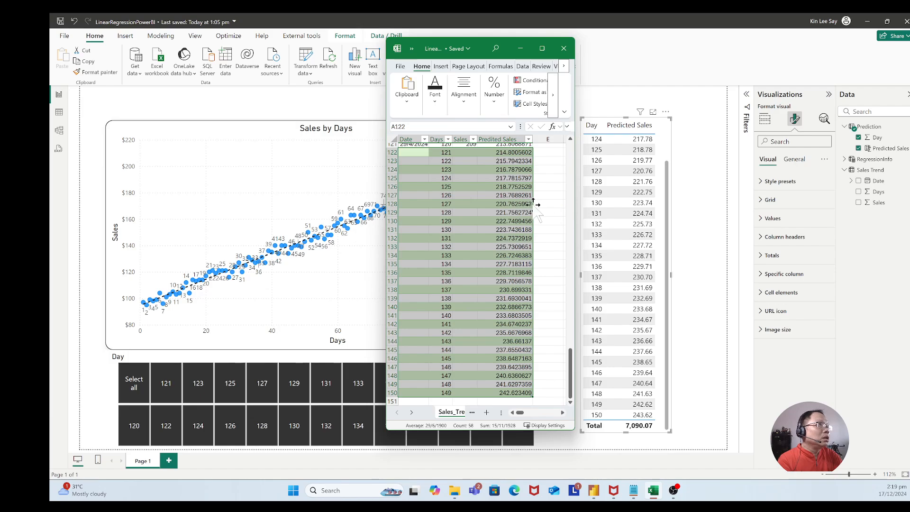
# Step: Return to Power BI to review the table's final predictions and bring the Excel workbook back in front
pyautogui.click(672, 214)
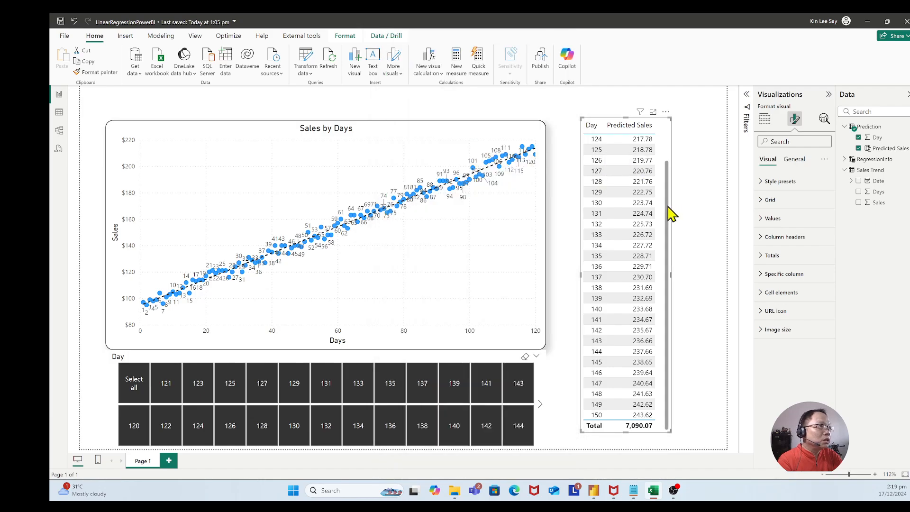
pyautogui.scroll(1, 671, 209)
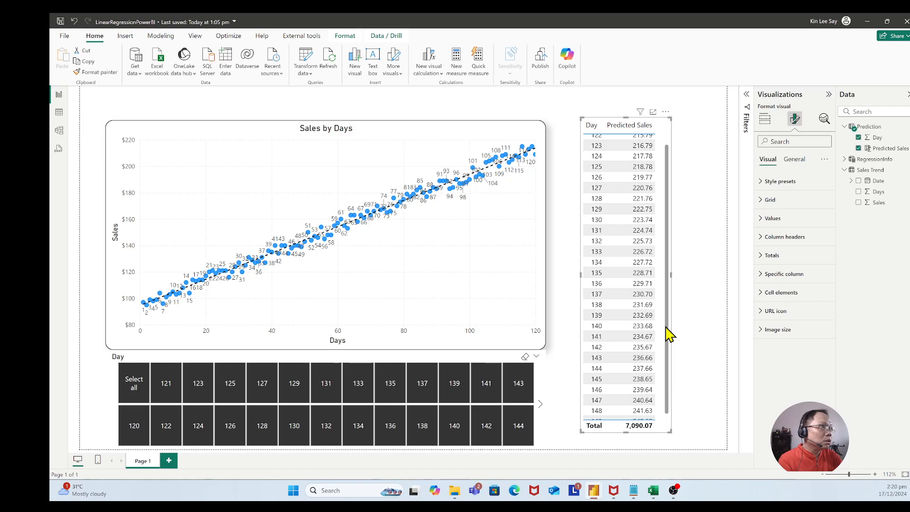
pyautogui.moveTo(668, 334); pyautogui.dragTo(666, 372)
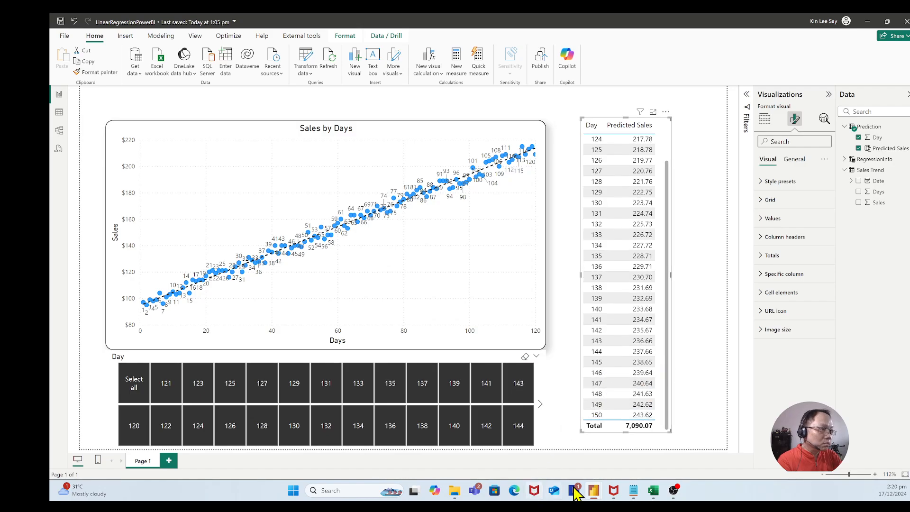
pyautogui.click(652, 491)
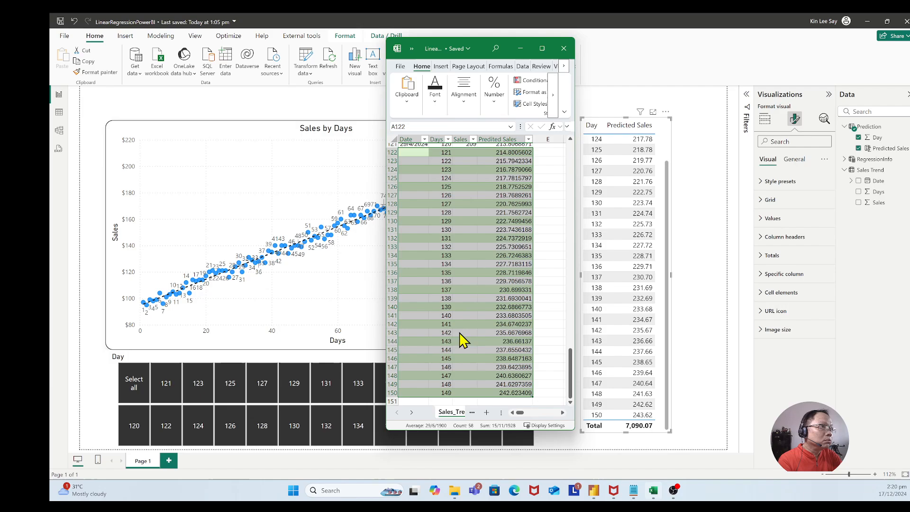
# Step: Compare Excel's predicted sales for individual days between 121 and 149 with the matching rows of the Power BI table
pyautogui.click(507, 274)
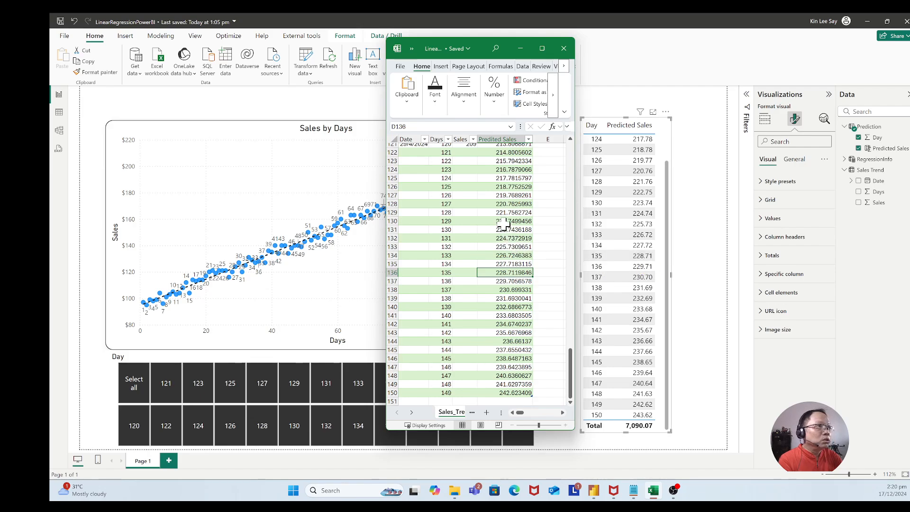
pyautogui.click(501, 351)
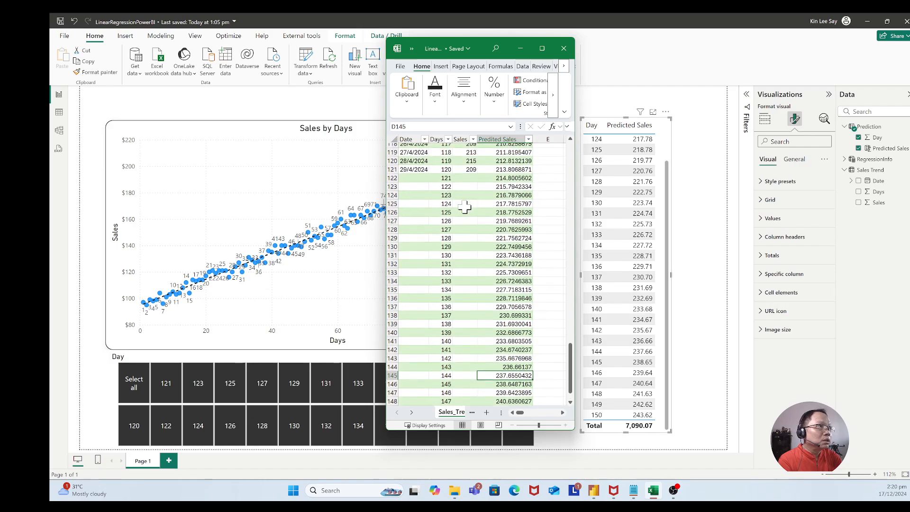
pyautogui.scroll(1, 464, 207)
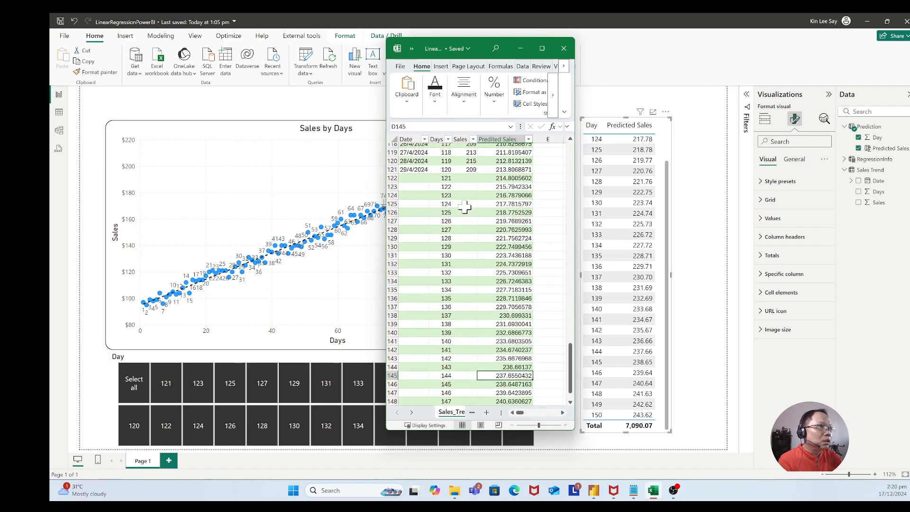
pyautogui.click(512, 221)
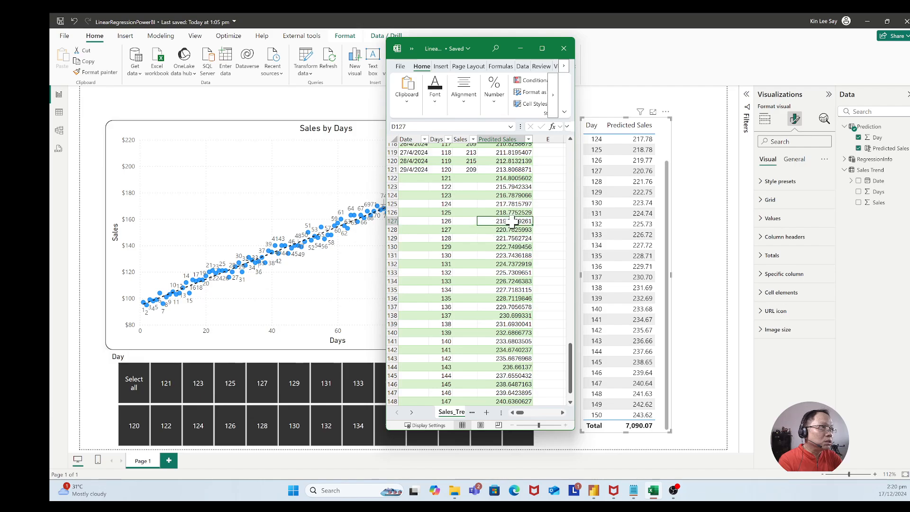
pyautogui.scroll(2, 626, 228)
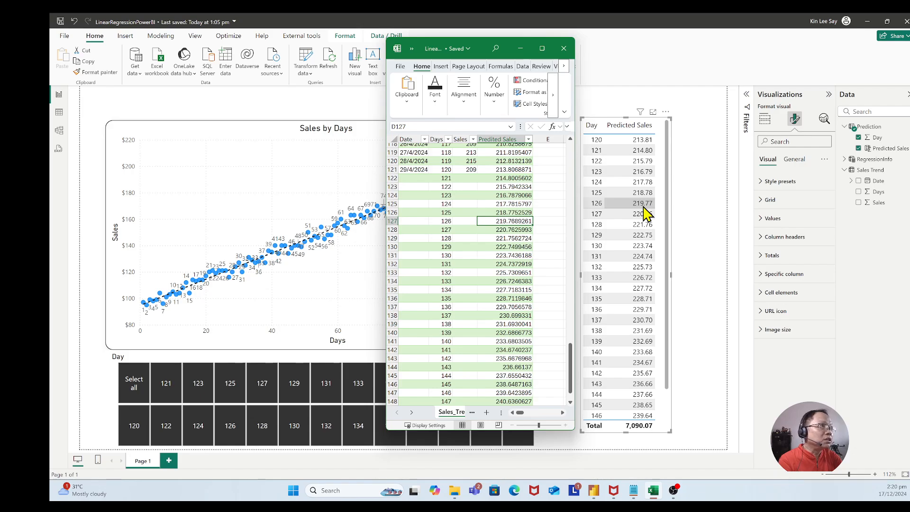
pyautogui.scroll(-3, 481, 241)
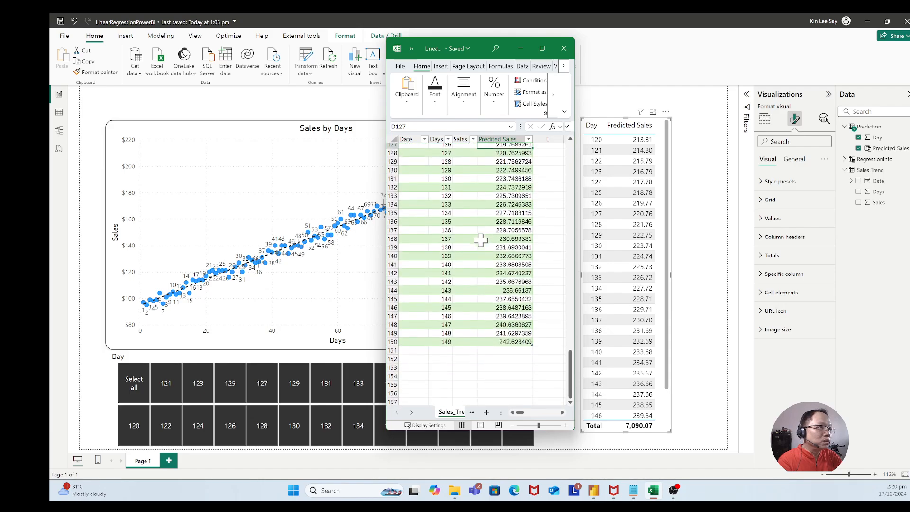
pyautogui.scroll(3, 481, 241)
pyautogui.scroll(-4, 481, 241)
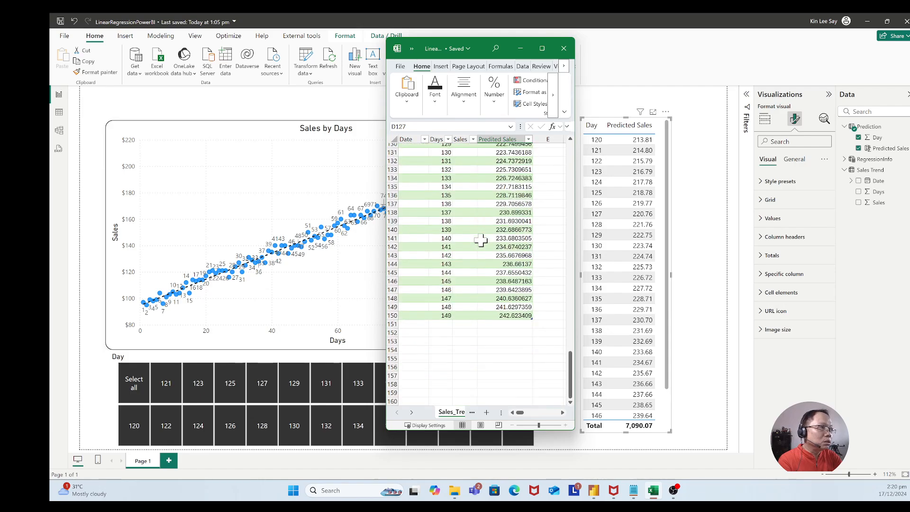
pyautogui.click(514, 315)
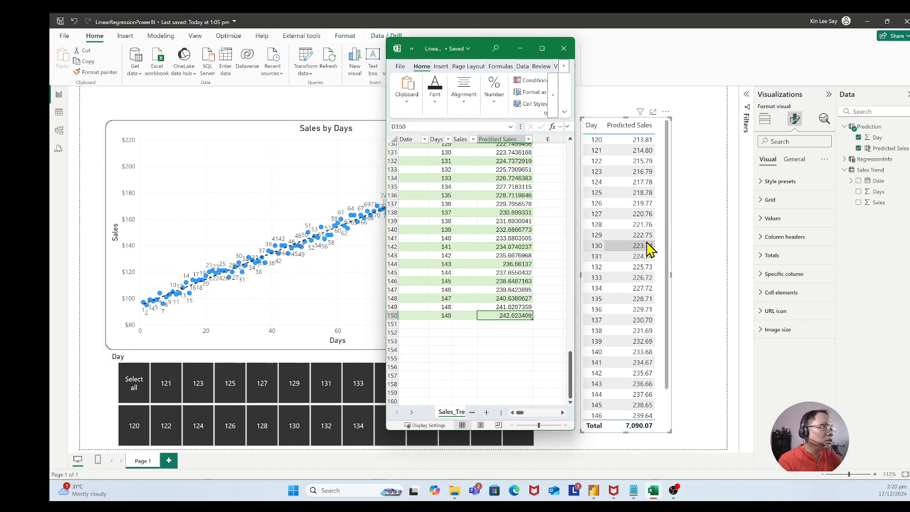
pyautogui.scroll(-2, 645, 248)
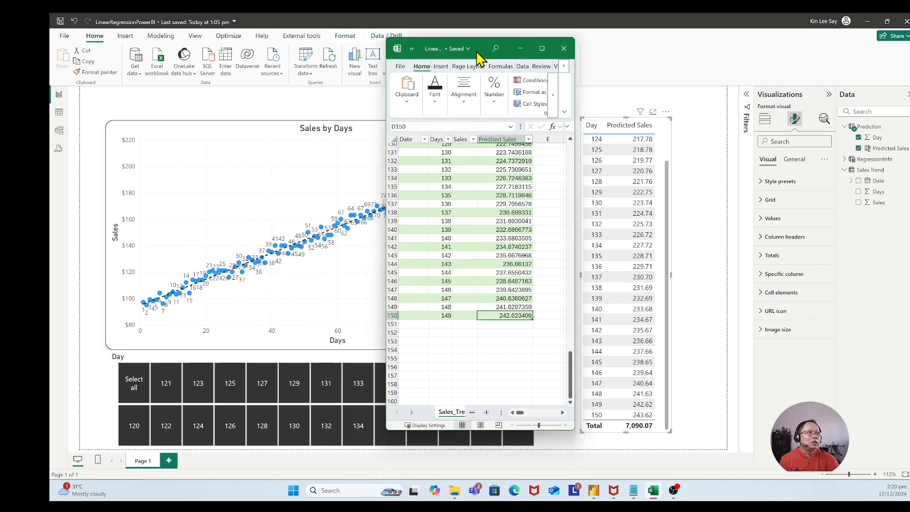
pyautogui.moveTo(482, 57); pyautogui.dragTo(456, 77)
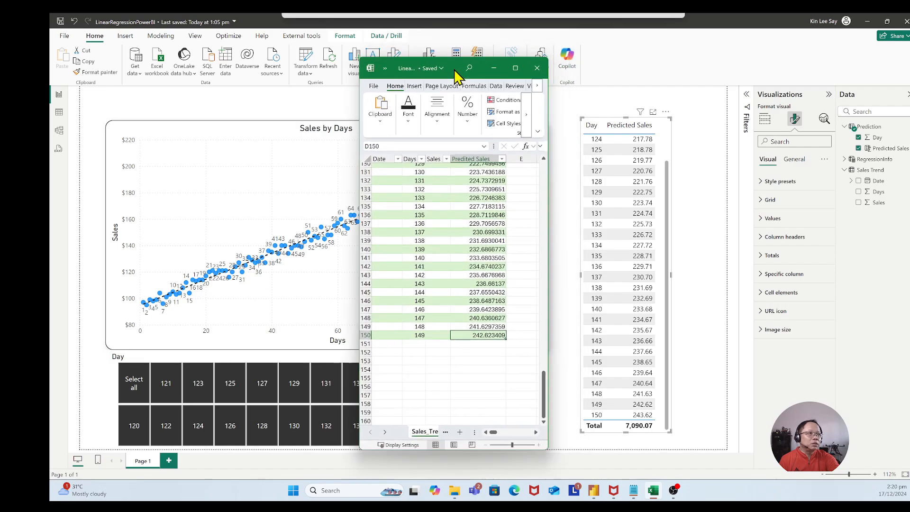